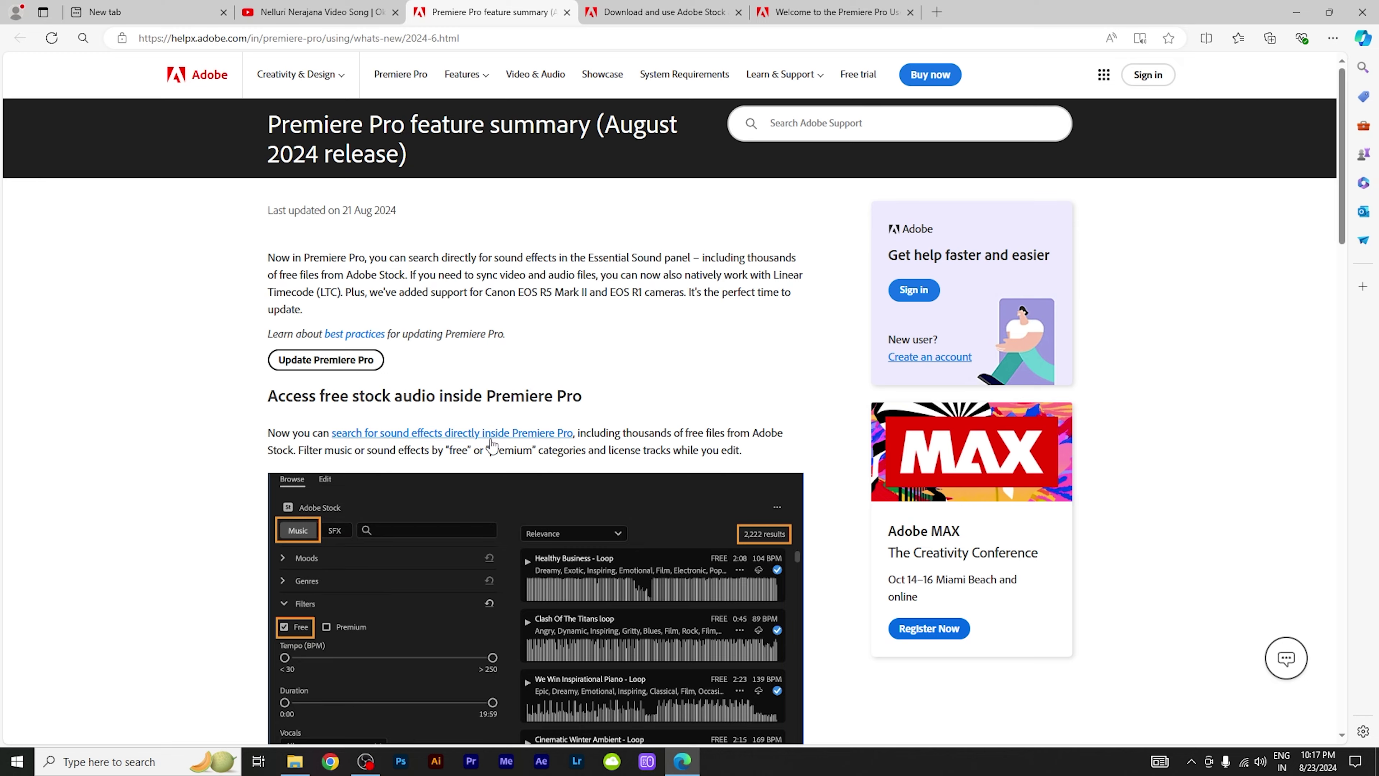
Step: Read the section on accessing free stock audio in the Premiere Pro August 2024 feature summary
{"action": "scroll", "coordinate": [491, 447], "scroll_direction": "down", "scroll_amount": 3}
{"action": "scroll", "coordinate": [491, 438], "scroll_direction": "down", "scroll_amount": 2}
{"action": "scroll", "coordinate": [491, 435], "scroll_direction": "up", "scroll_amount": 2}
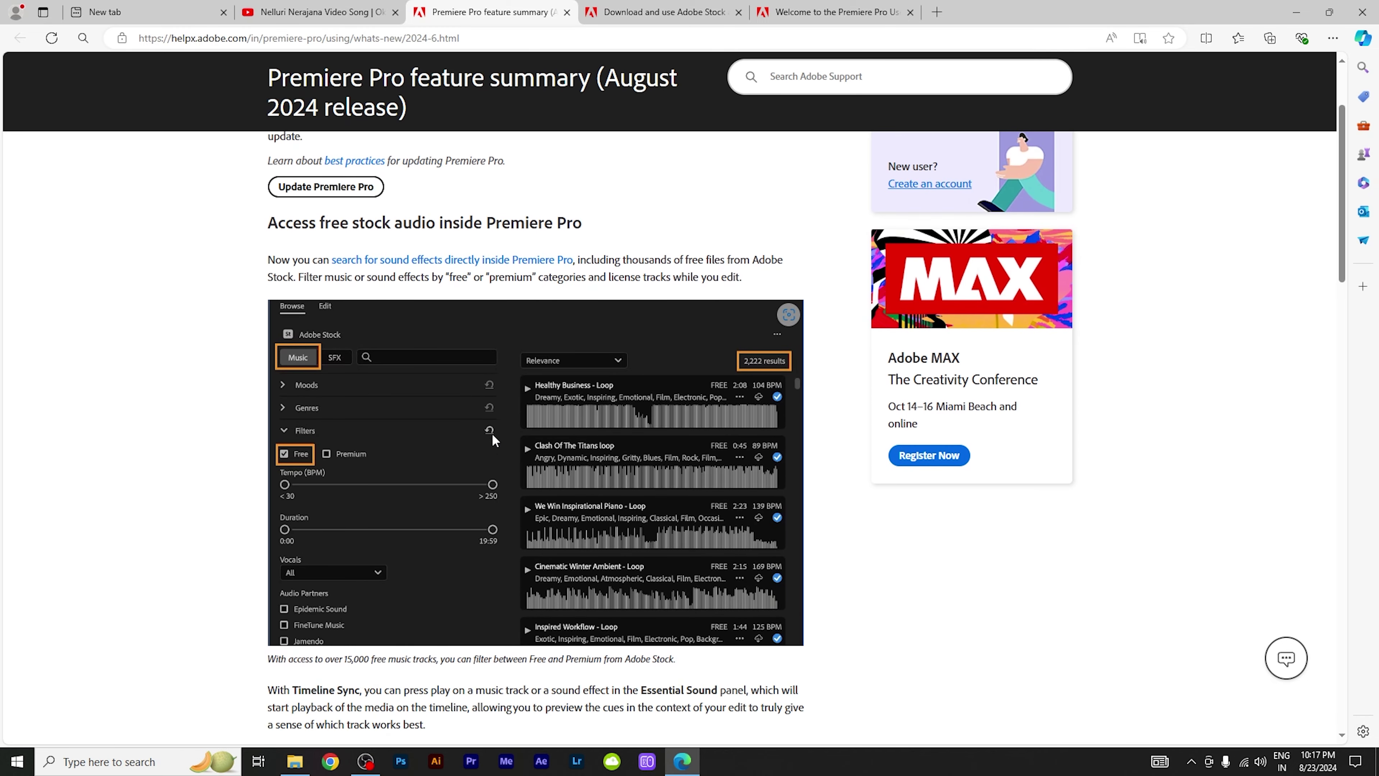
{"action": "scroll", "coordinate": [490, 402], "scroll_direction": "down", "scroll_amount": 3}
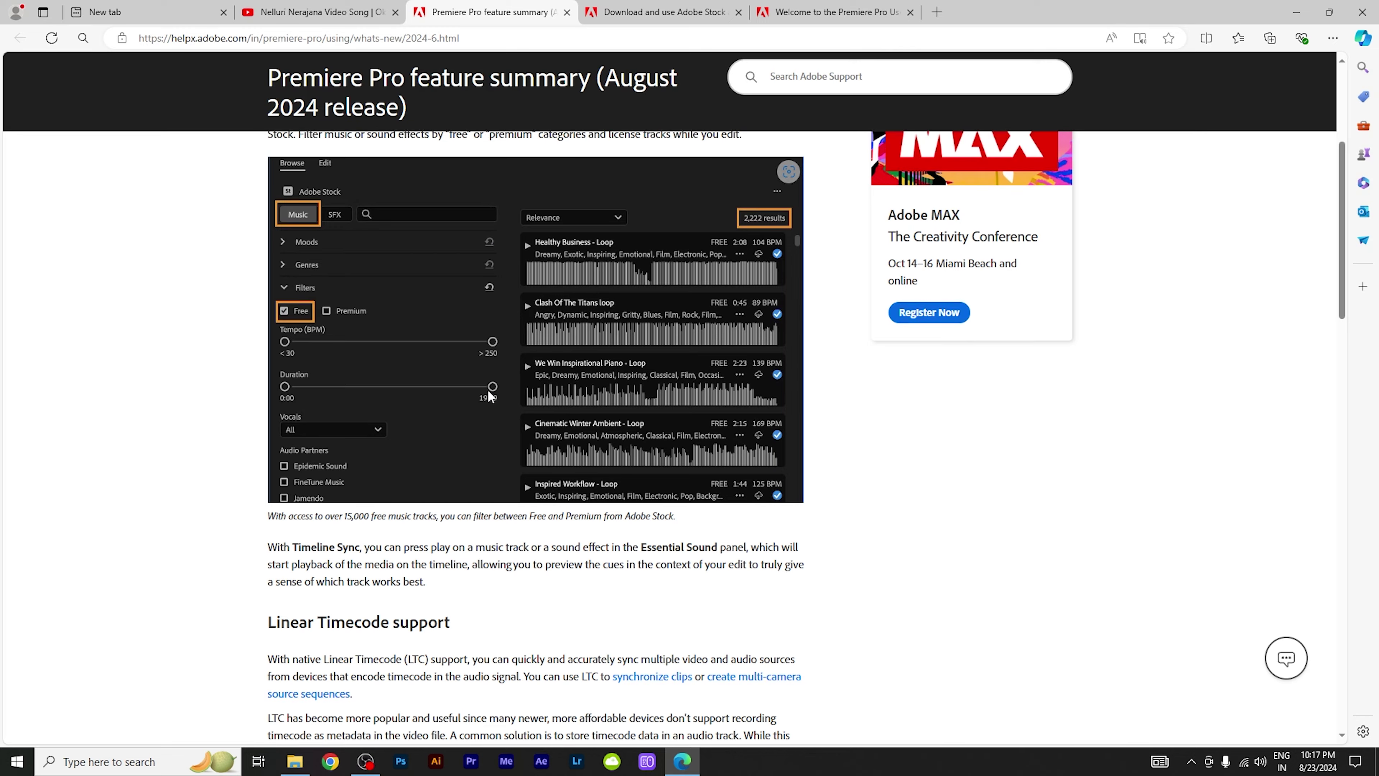
{"action": "scroll", "coordinate": [487, 389], "scroll_direction": "up", "scroll_amount": 6}
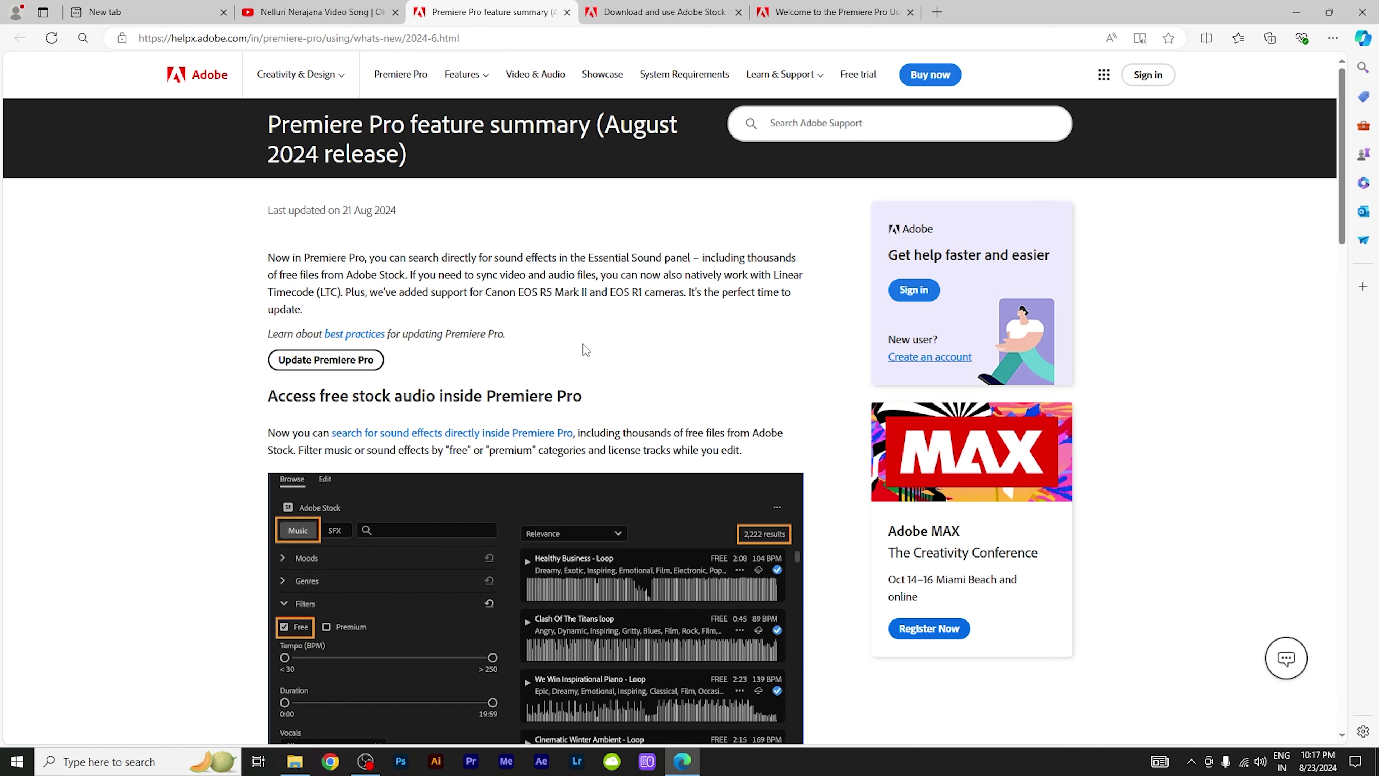
{"action": "scroll", "coordinate": [359, 455], "scroll_direction": "down", "scroll_amount": 2}
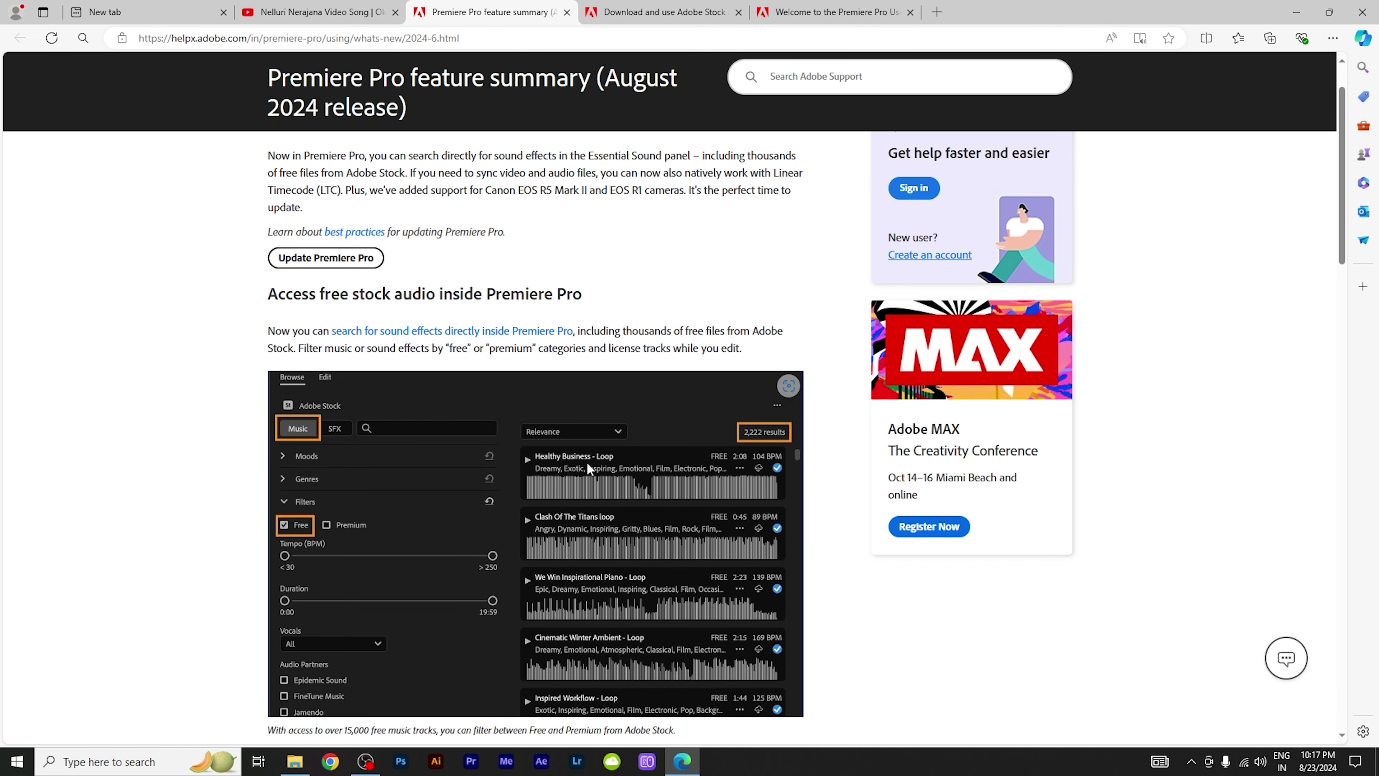
{"action": "scroll", "coordinate": [586, 461], "scroll_direction": "down", "scroll_amount": 1}
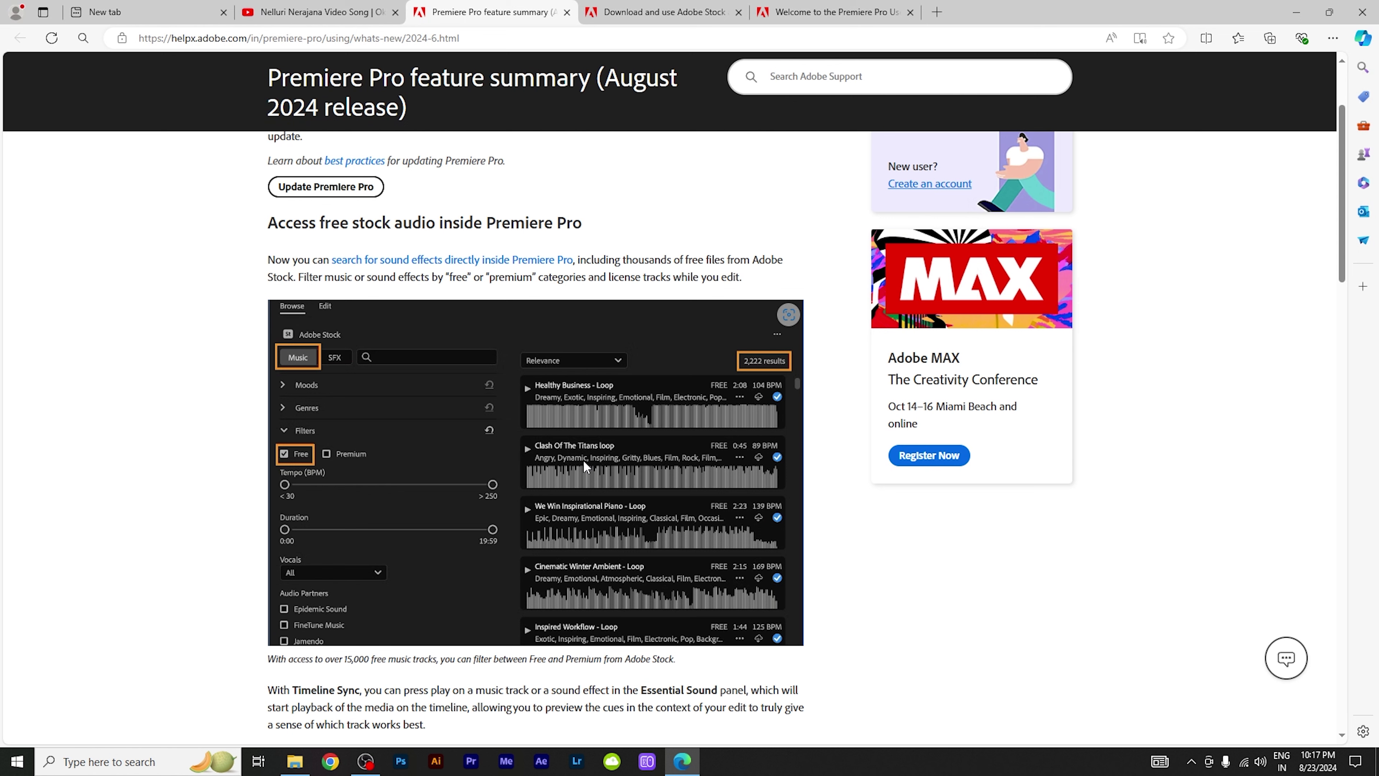
{"action": "scroll", "coordinate": [762, 352], "scroll_direction": "down", "scroll_amount": 1}
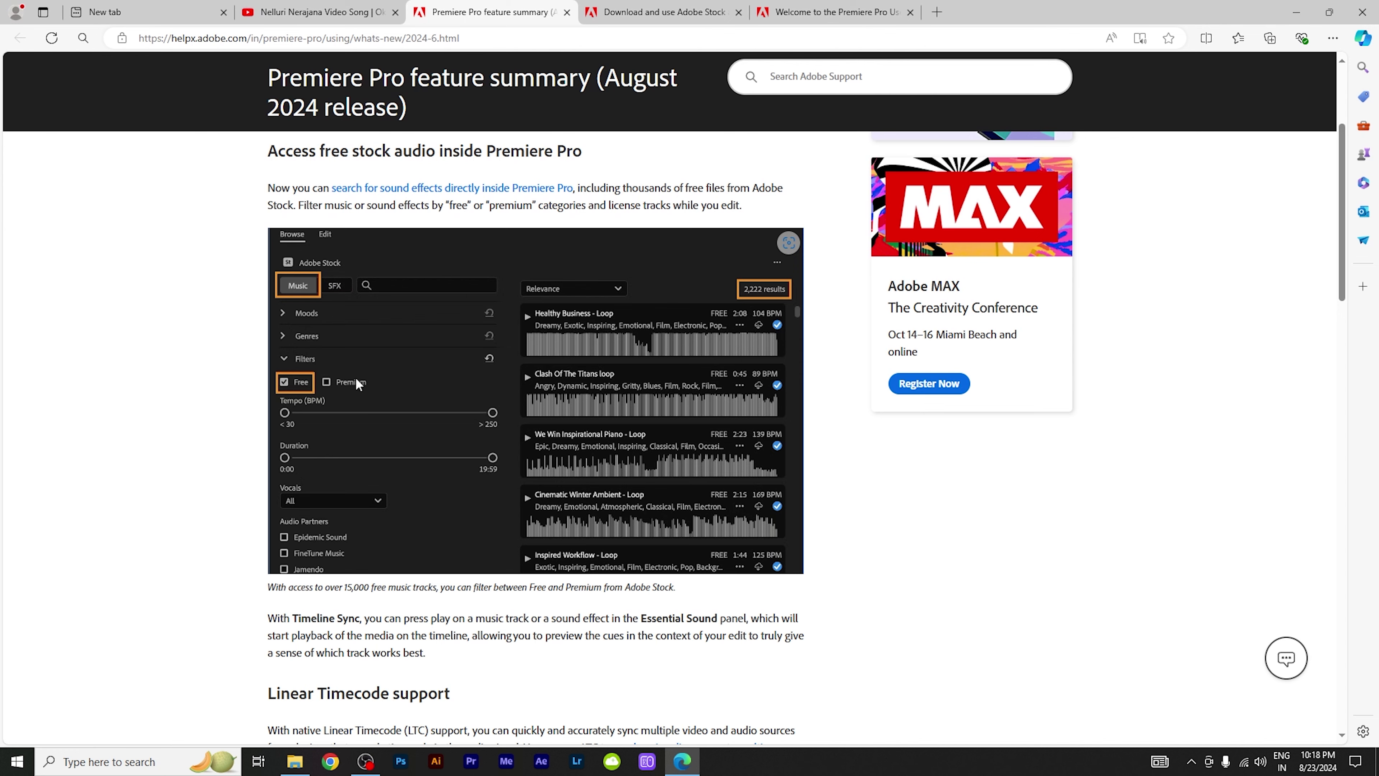
Step: Switch to Premiere Pro and open the recent project Untitled
{"action": "left_click", "coordinate": [478, 767]}
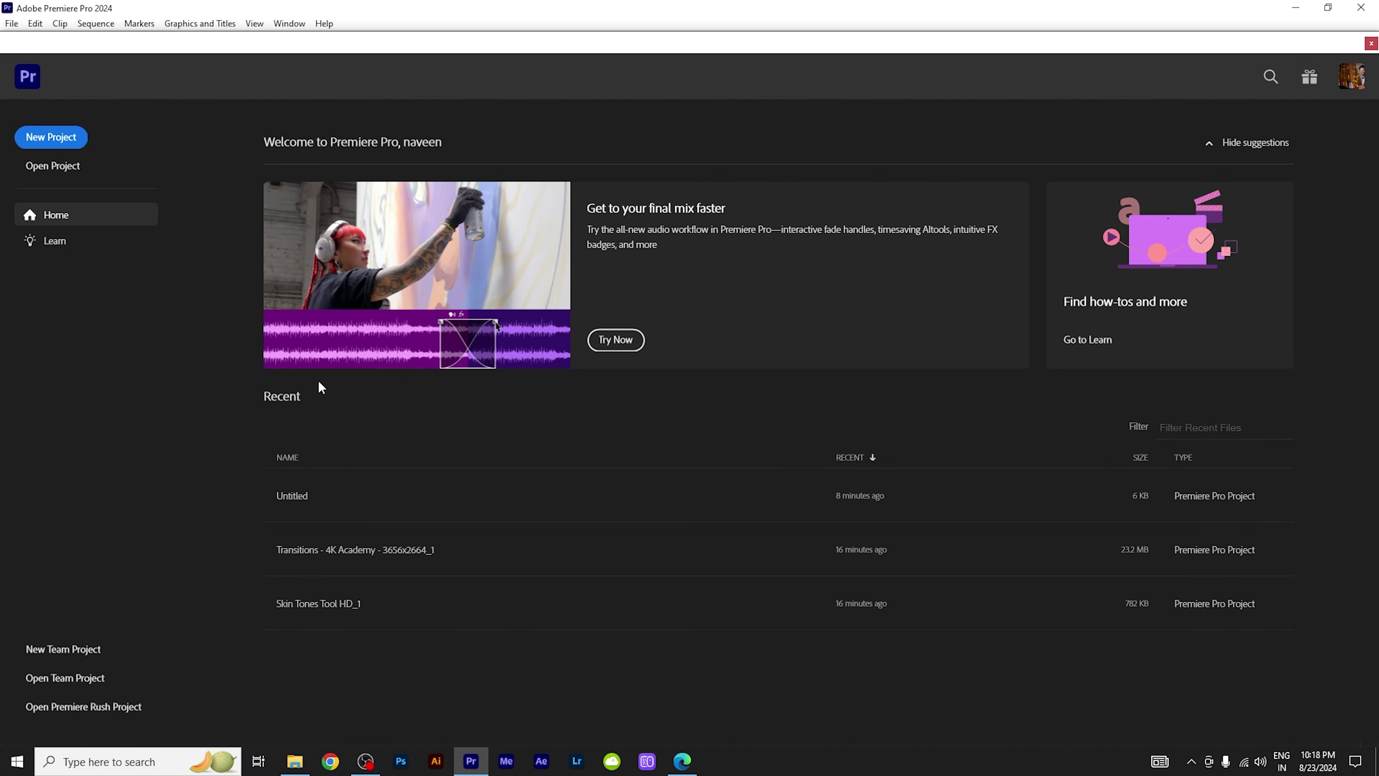
{"action": "left_click", "coordinate": [347, 505]}
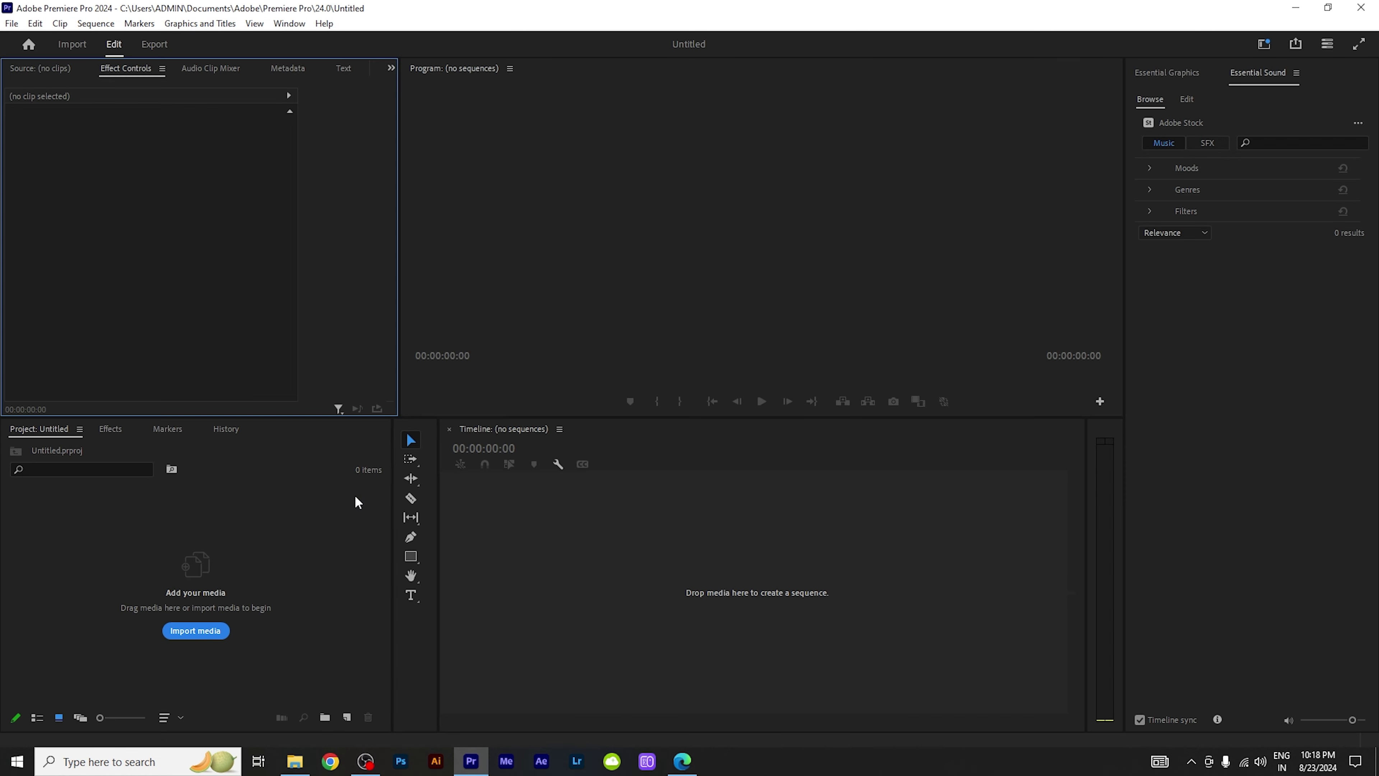
Step: Bring up the Essential Sound panel with its Adobe Stock audio browser
{"action": "left_click", "coordinate": [289, 23]}
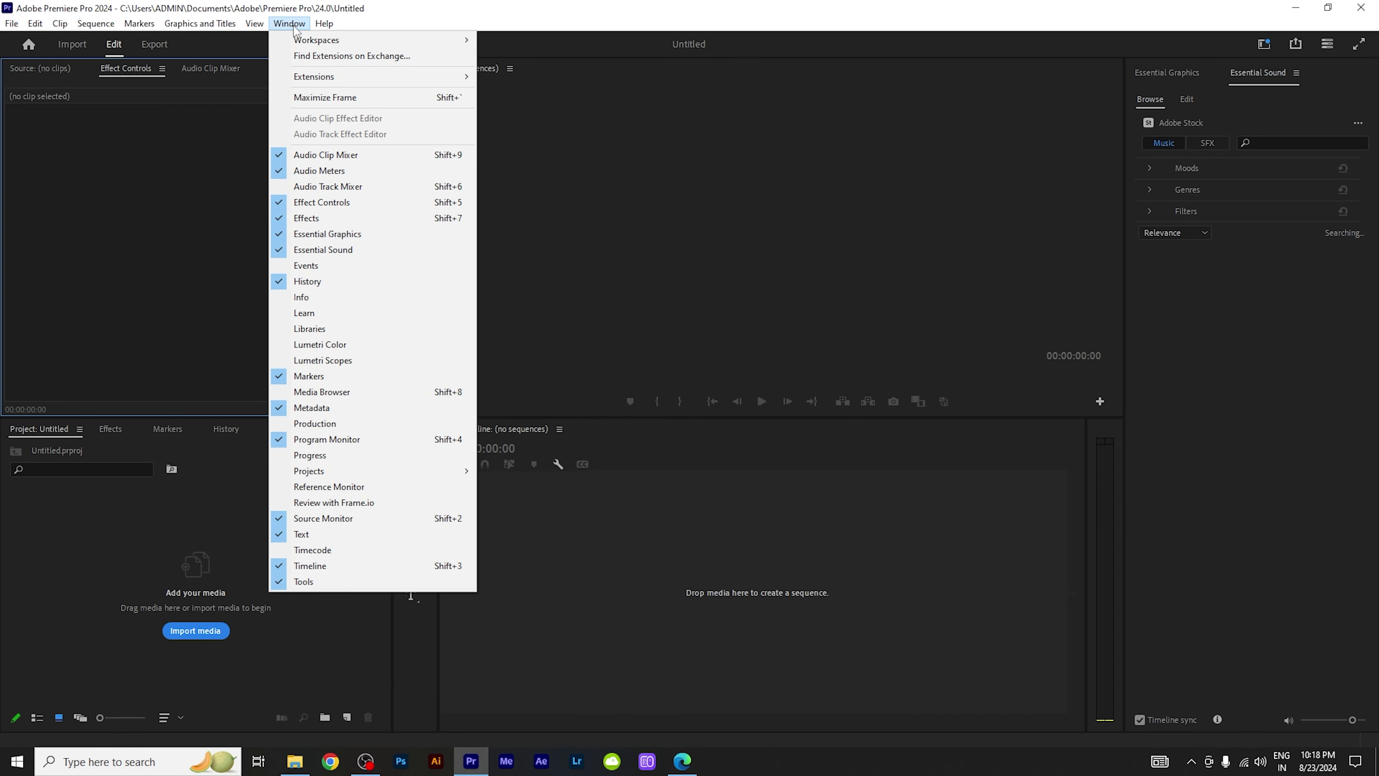
{"action": "left_click", "coordinate": [354, 251]}
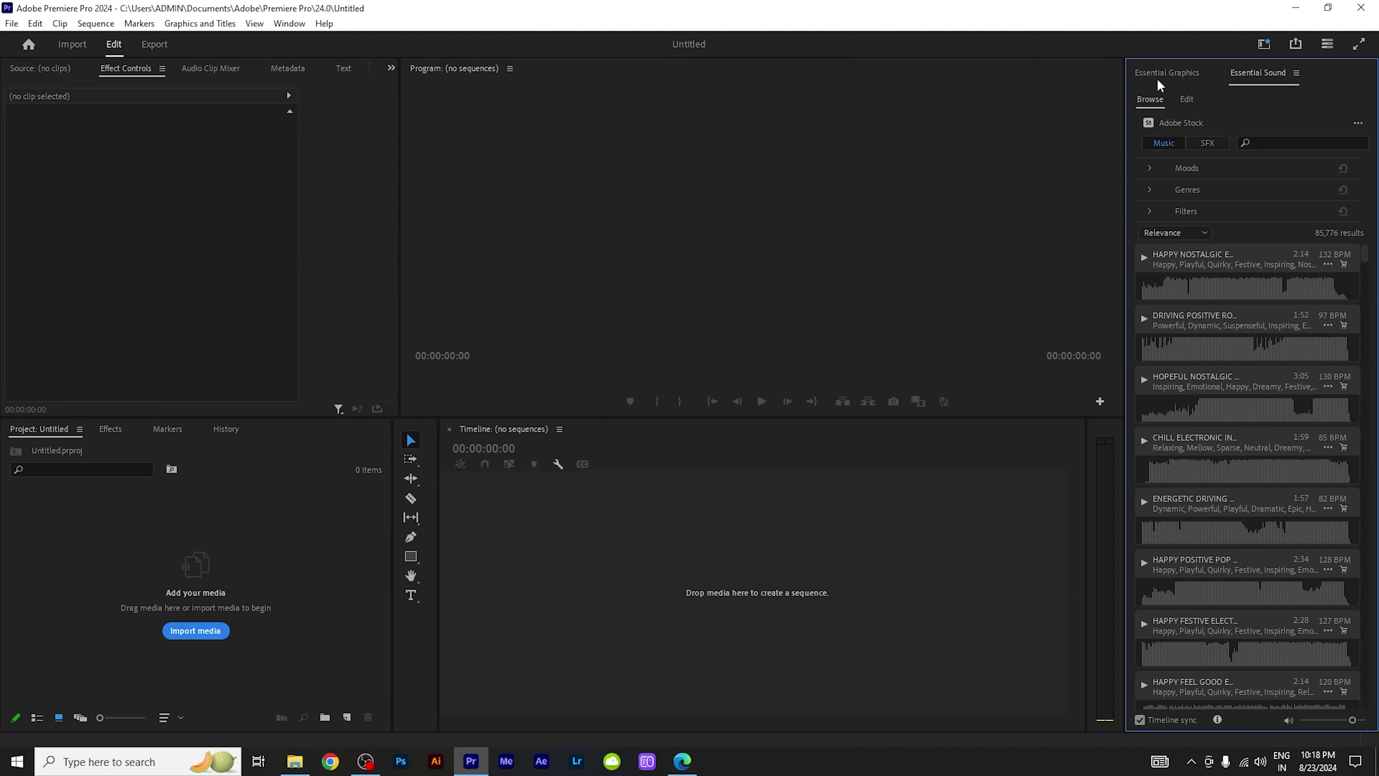
{"action": "mouse_move", "coordinate": [1162, 72]}
{"action": "left_mouse_down"}
{"action": "mouse_move", "coordinate": [800, 148]}
{"action": "mouse_move", "coordinate": [1062, 77]}
{"action": "mouse_move", "coordinate": [1150, 76]}
{"action": "left_mouse_up"}
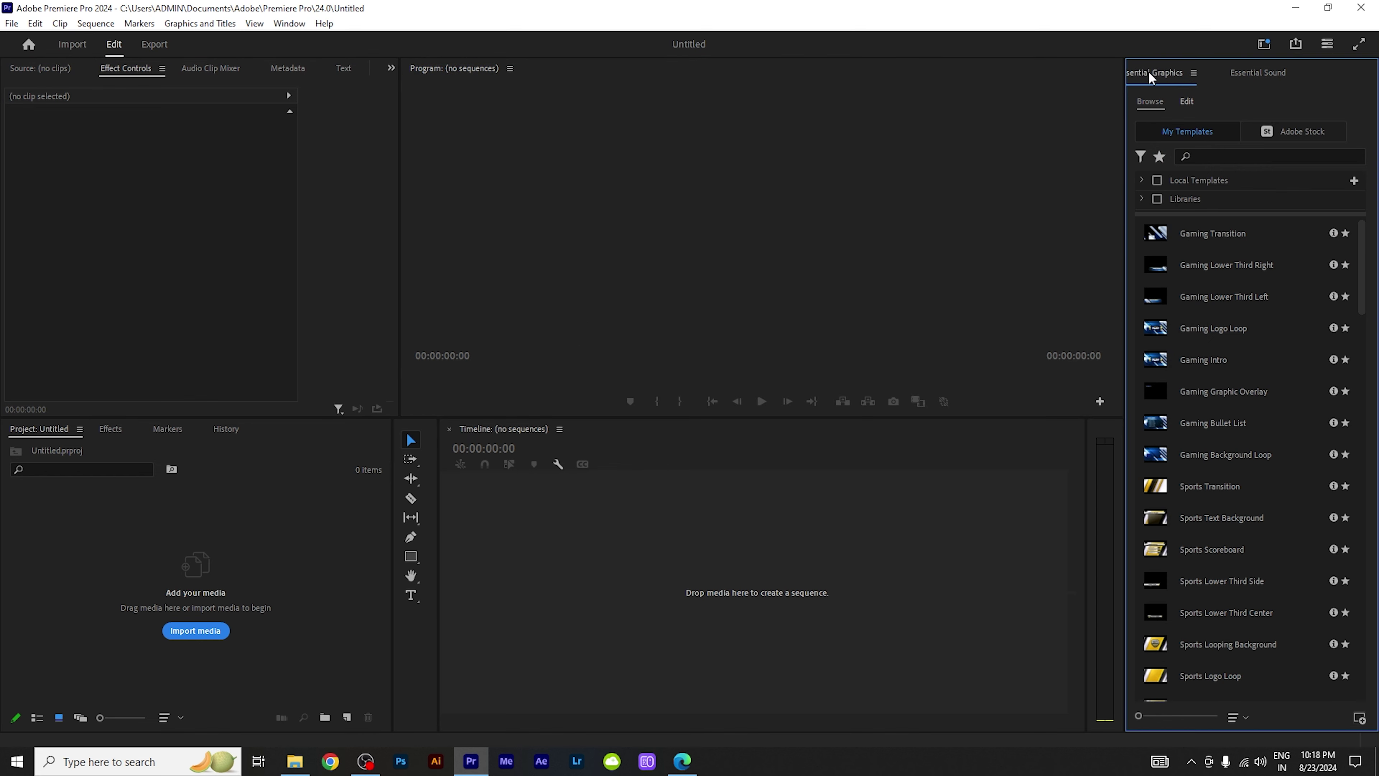
{"action": "left_click", "coordinate": [1270, 73]}
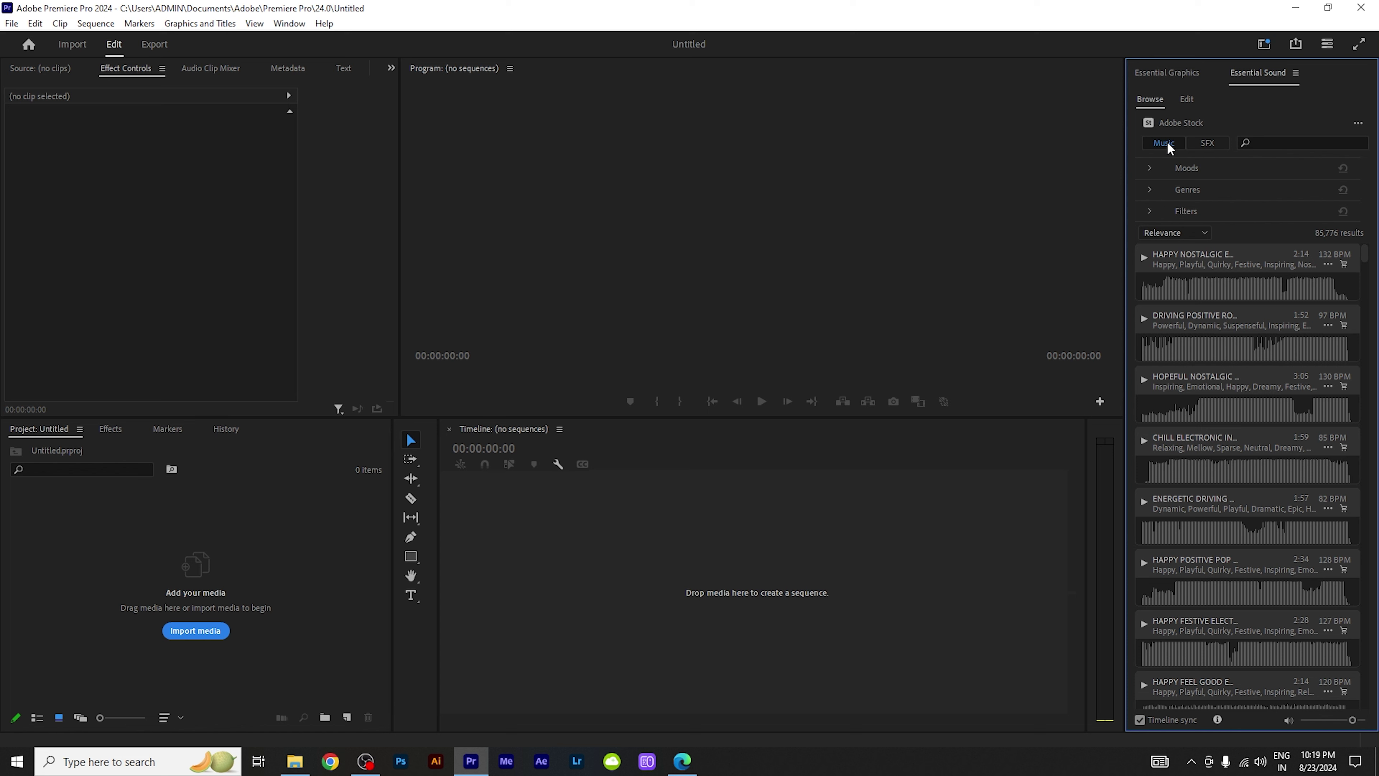
Step: Look through the Adobe Stock sound effect categories and music moods, and preview the first music tracks
{"action": "left_click", "coordinate": [1201, 144]}
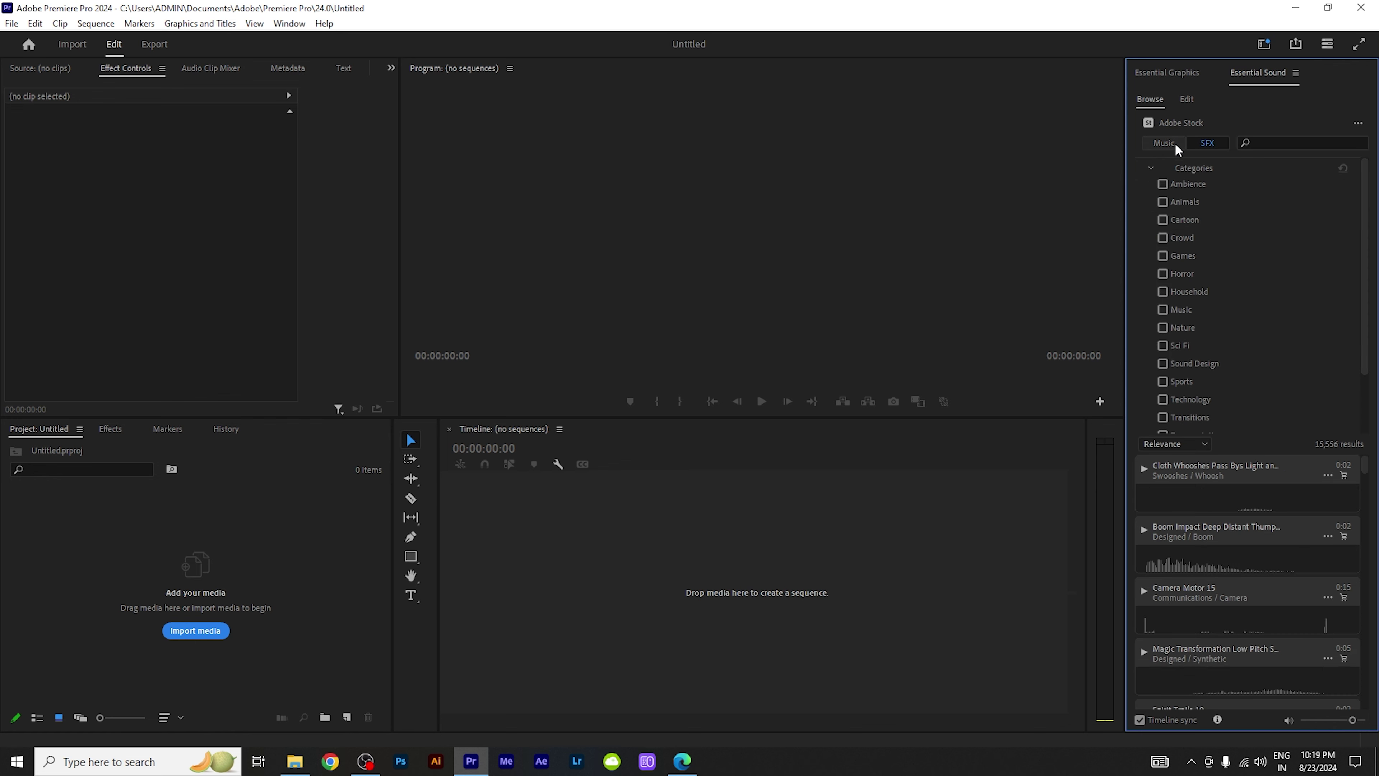
{"action": "left_click", "coordinate": [1174, 143]}
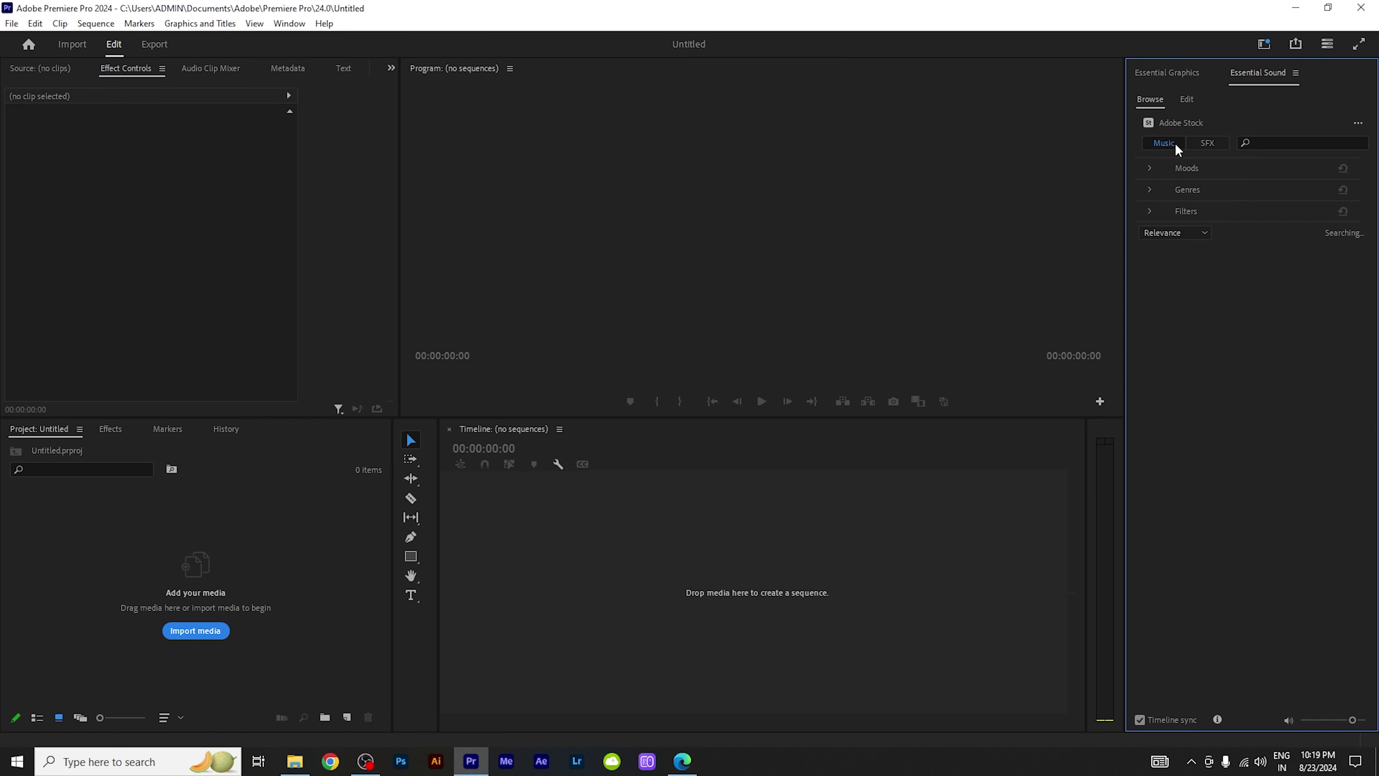
{"action": "left_click", "coordinate": [1152, 169]}
{"action": "left_click", "coordinate": [1153, 166]}
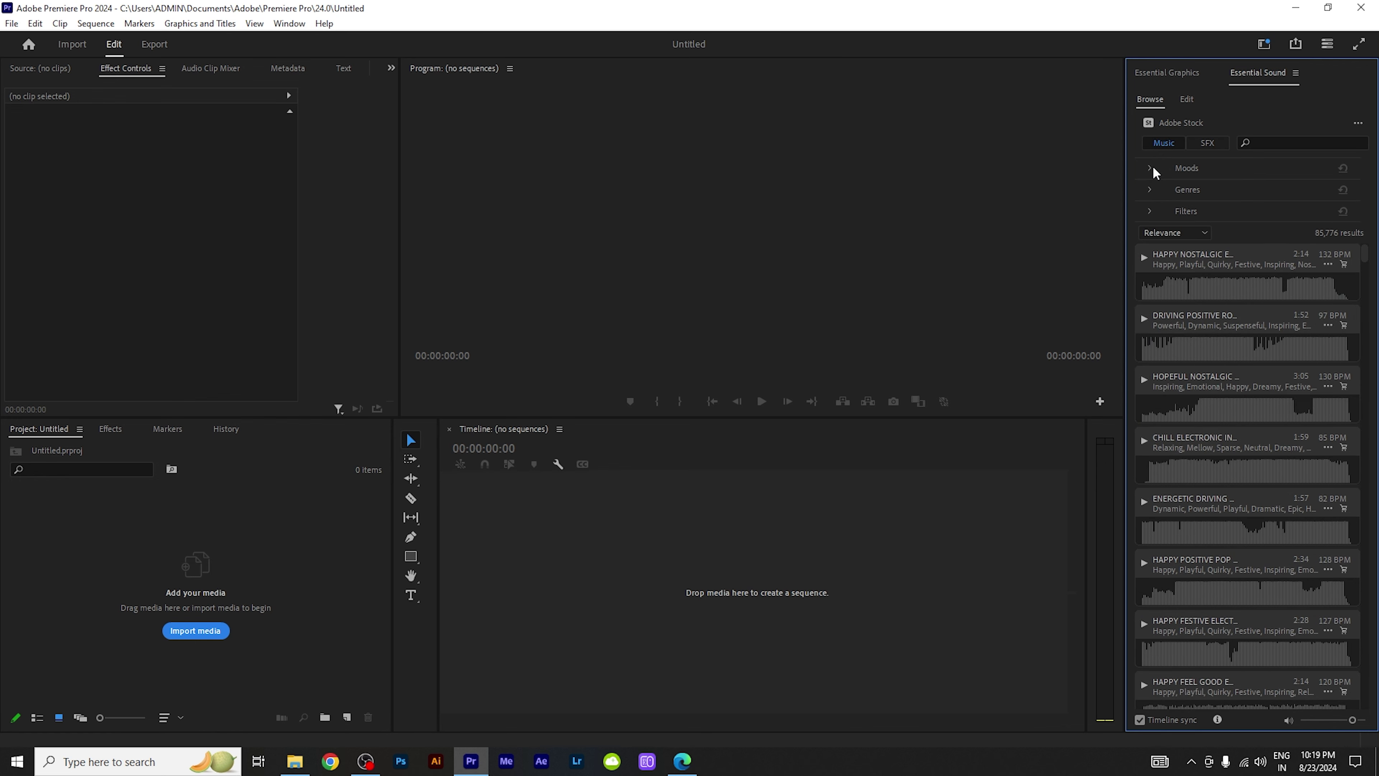
{"action": "left_click", "coordinate": [1153, 167]}
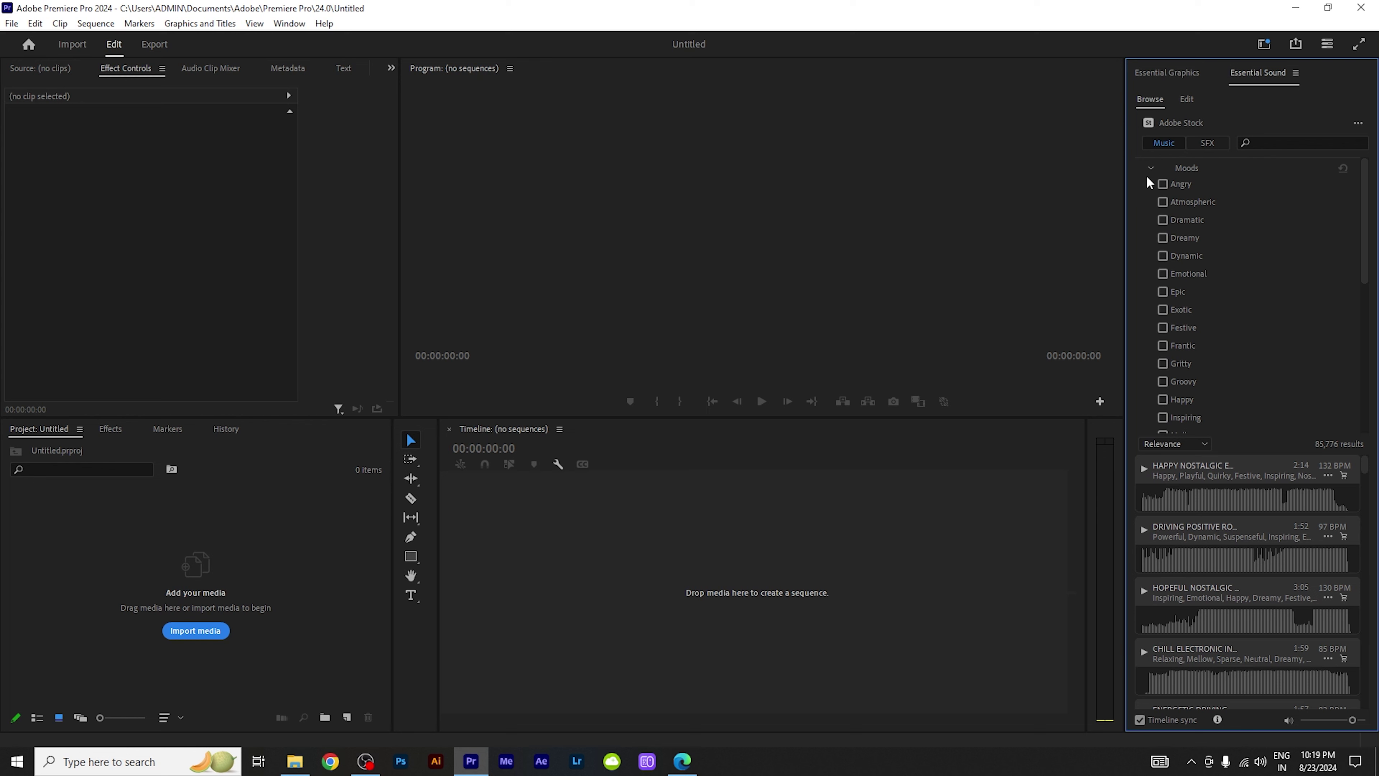
{"action": "left_click", "coordinate": [1150, 166]}
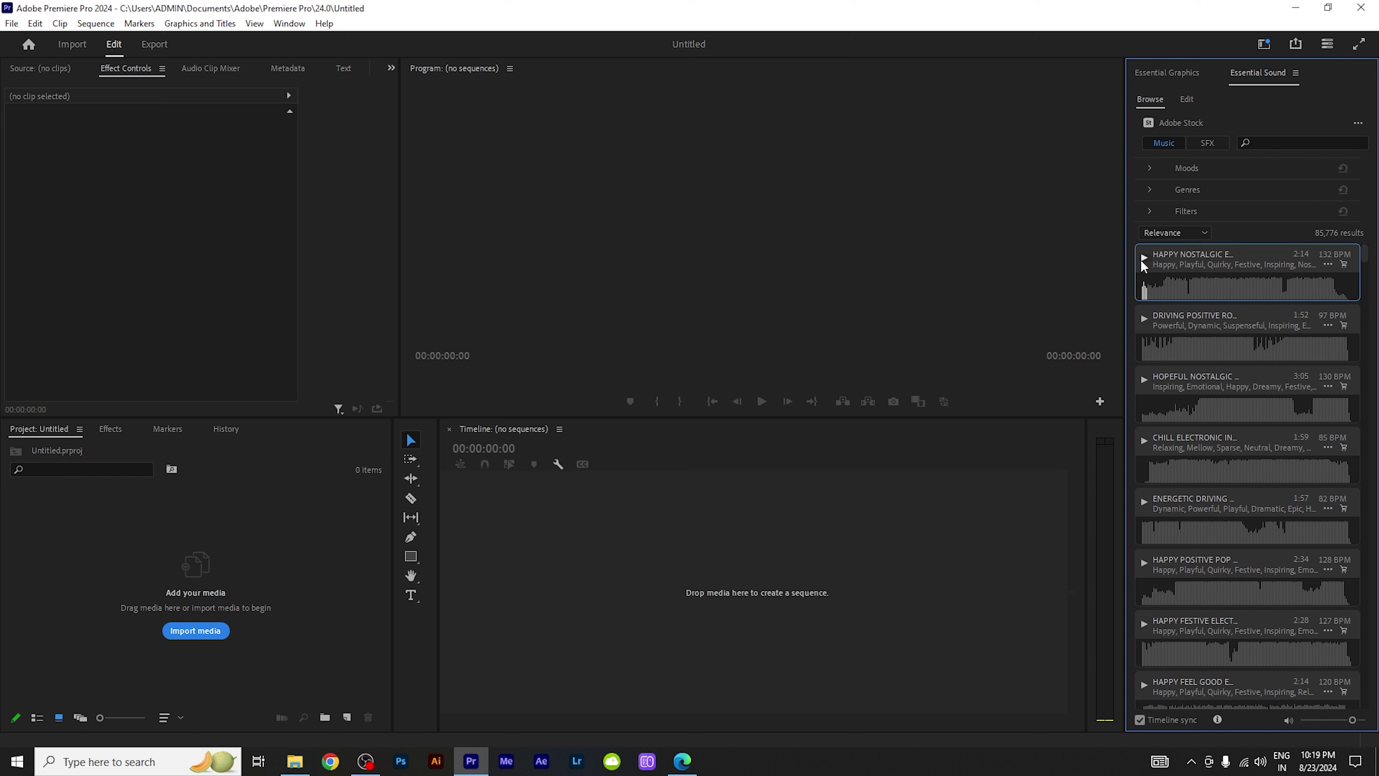
{"action": "left_click", "coordinate": [1145, 318]}
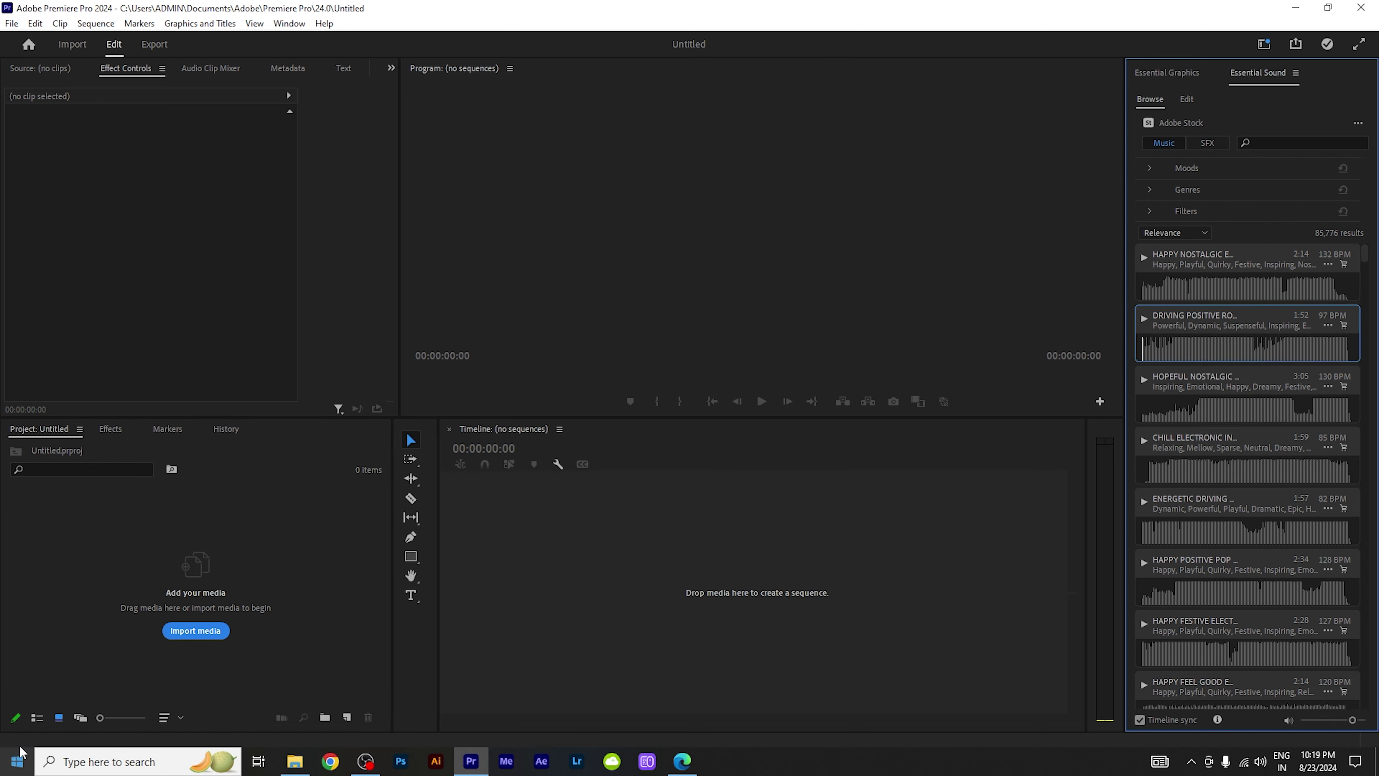
Step: Create the HD 1080p 23.976 fps sequence Sequence 01 and place the HOPEFUL NOSTALGIC stock track at its start on A1
{"action": "key", "text": "ctrl+n"}
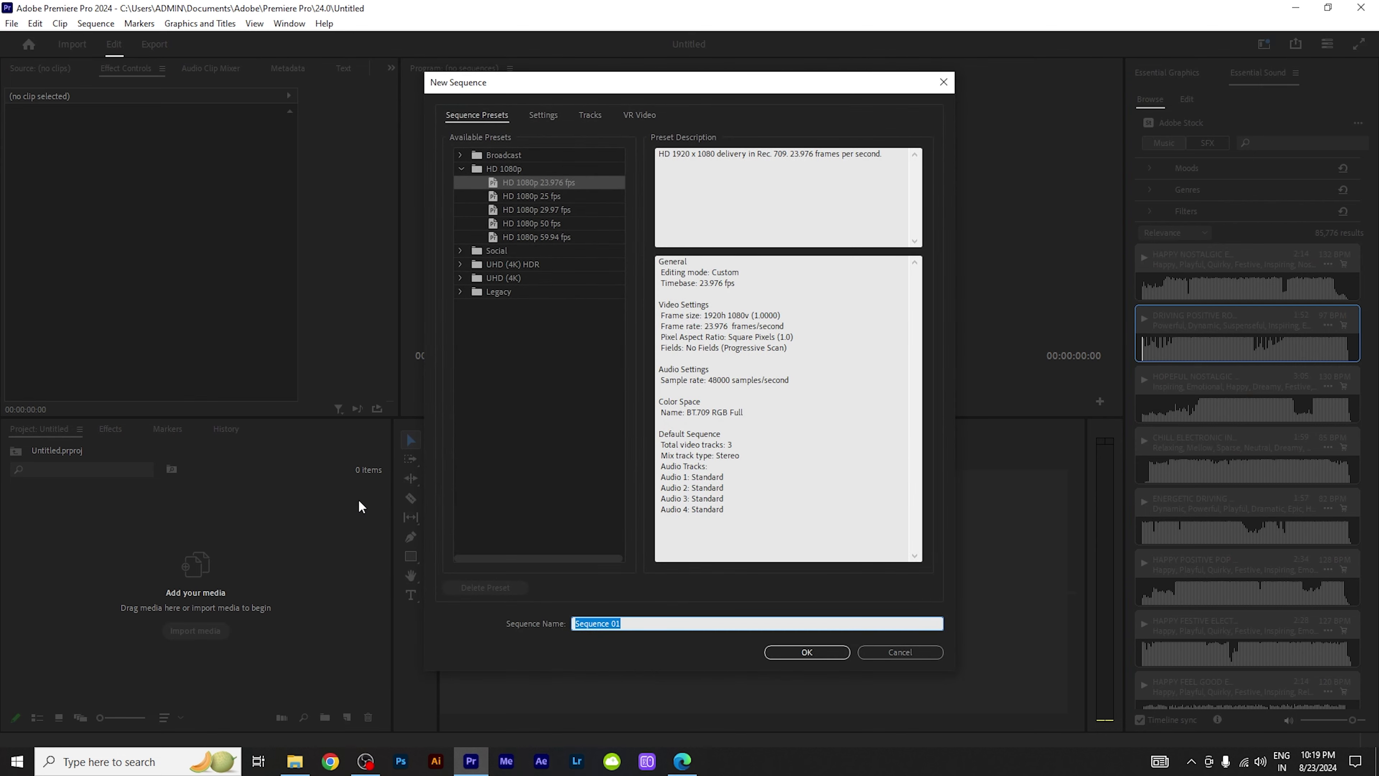
{"action": "key", "text": "Return"}
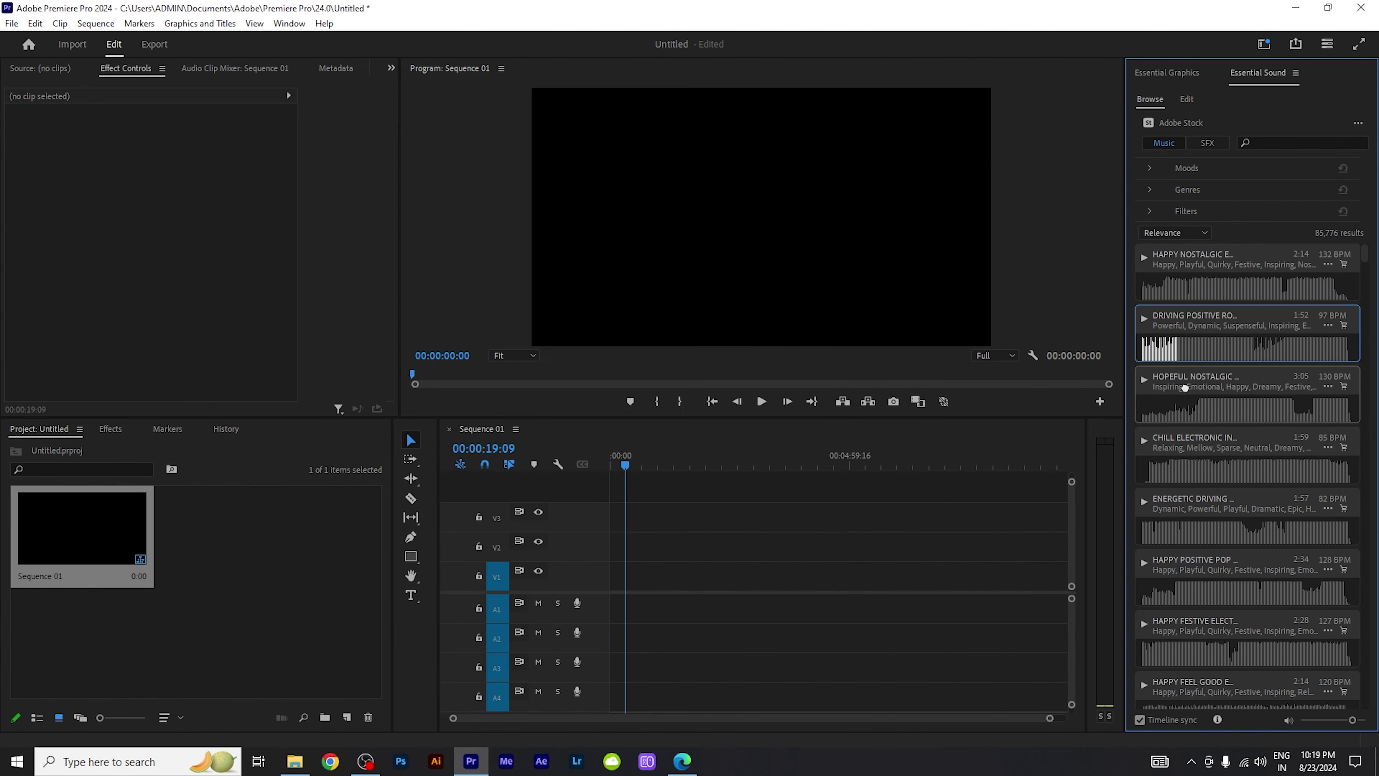
{"action": "left_click_drag", "start_coordinate": [1185, 387], "coordinate": [611, 602]}
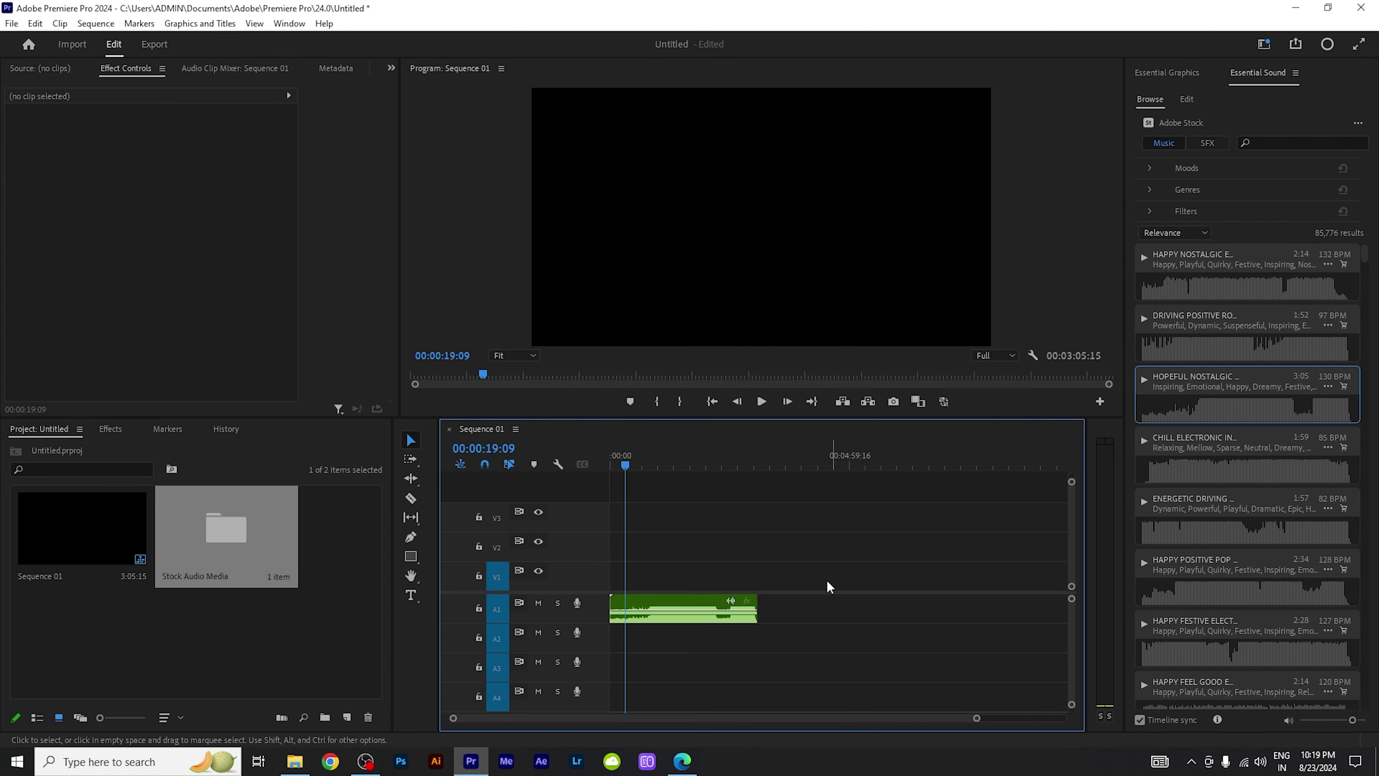
Step: Filter the stock sound effects by the Ambience category and add Forest Ambience 02 to A1 after the music clip
{"action": "left_click", "coordinate": [1206, 144]}
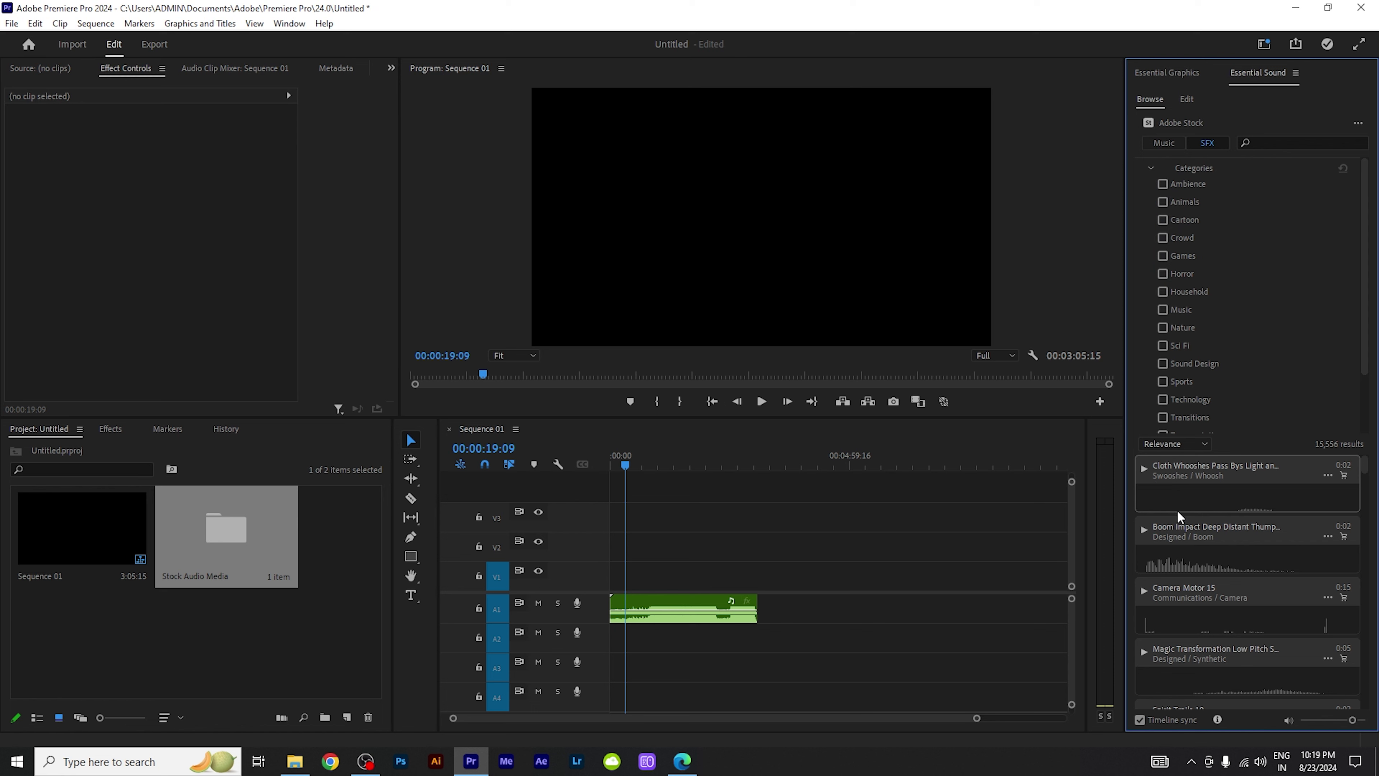
{"action": "scroll", "coordinate": [1178, 513], "scroll_direction": "down", "scroll_amount": 2}
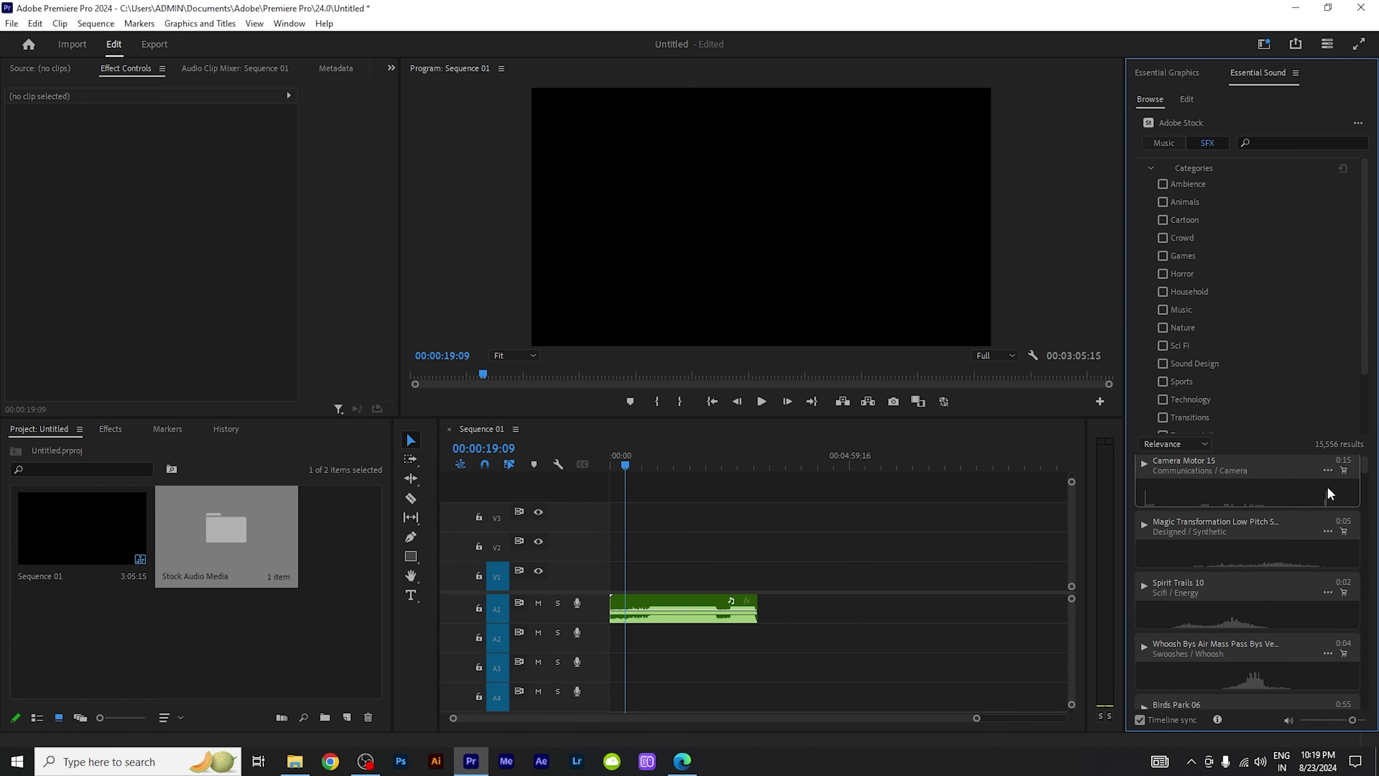
{"action": "scroll", "coordinate": [1262, 391], "scroll_direction": "down", "scroll_amount": 1}
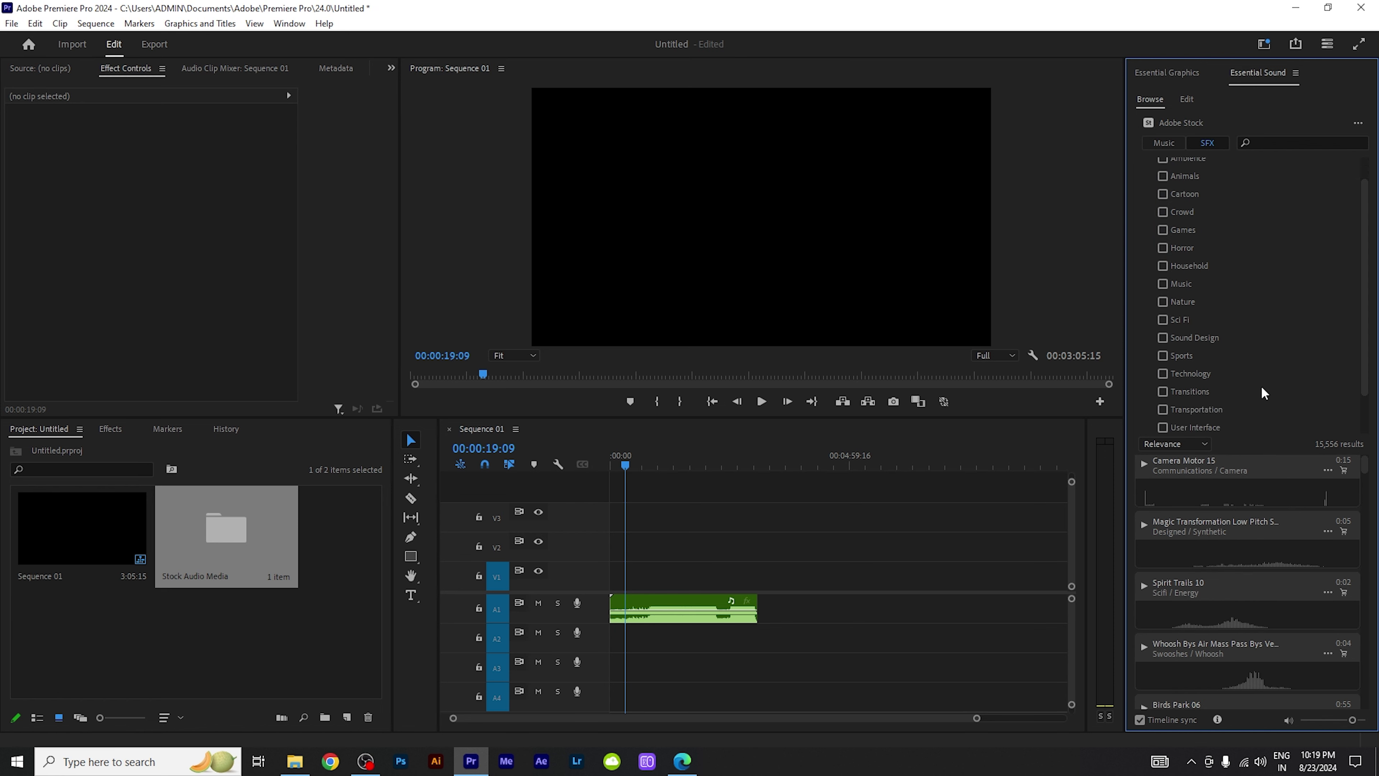
{"action": "scroll", "coordinate": [1247, 374], "scroll_direction": "down", "scroll_amount": 3}
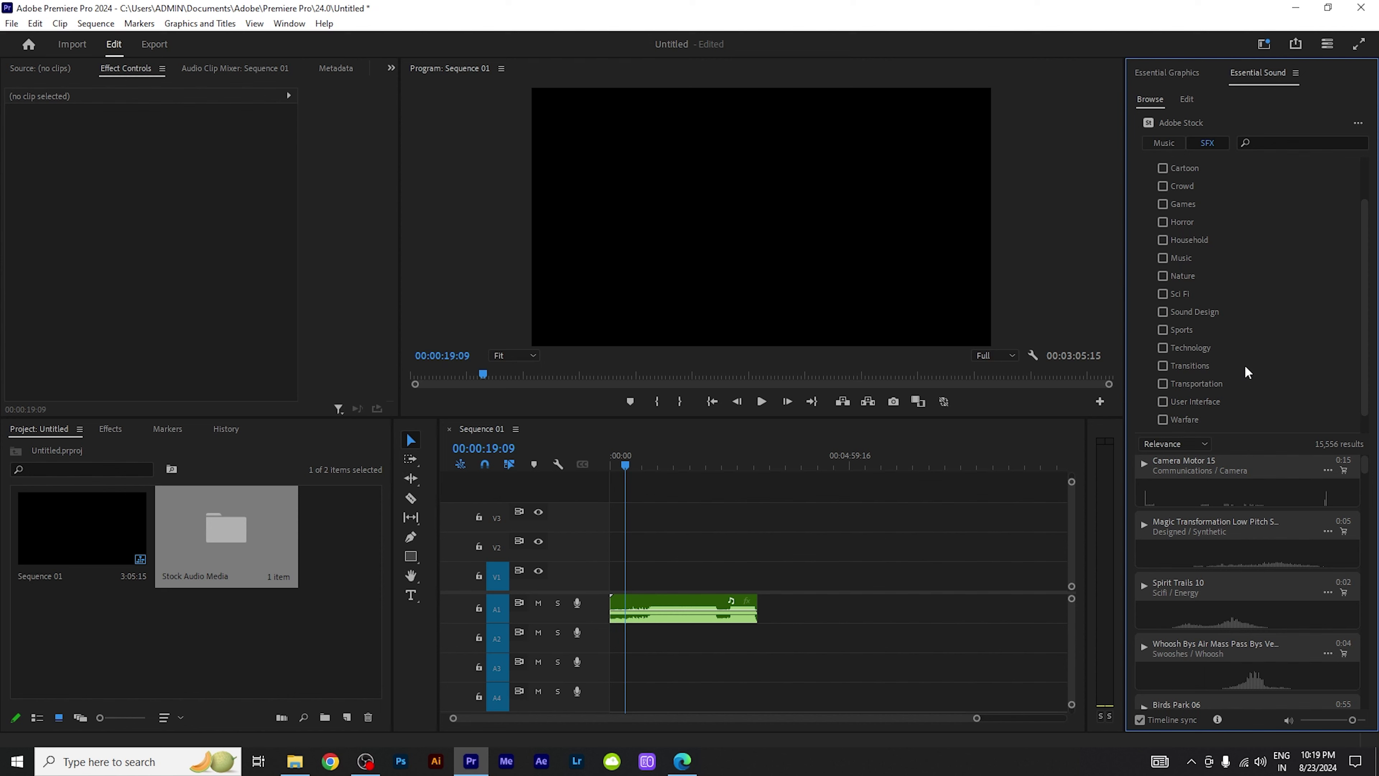
{"action": "scroll", "coordinate": [1245, 370], "scroll_direction": "up", "scroll_amount": 5}
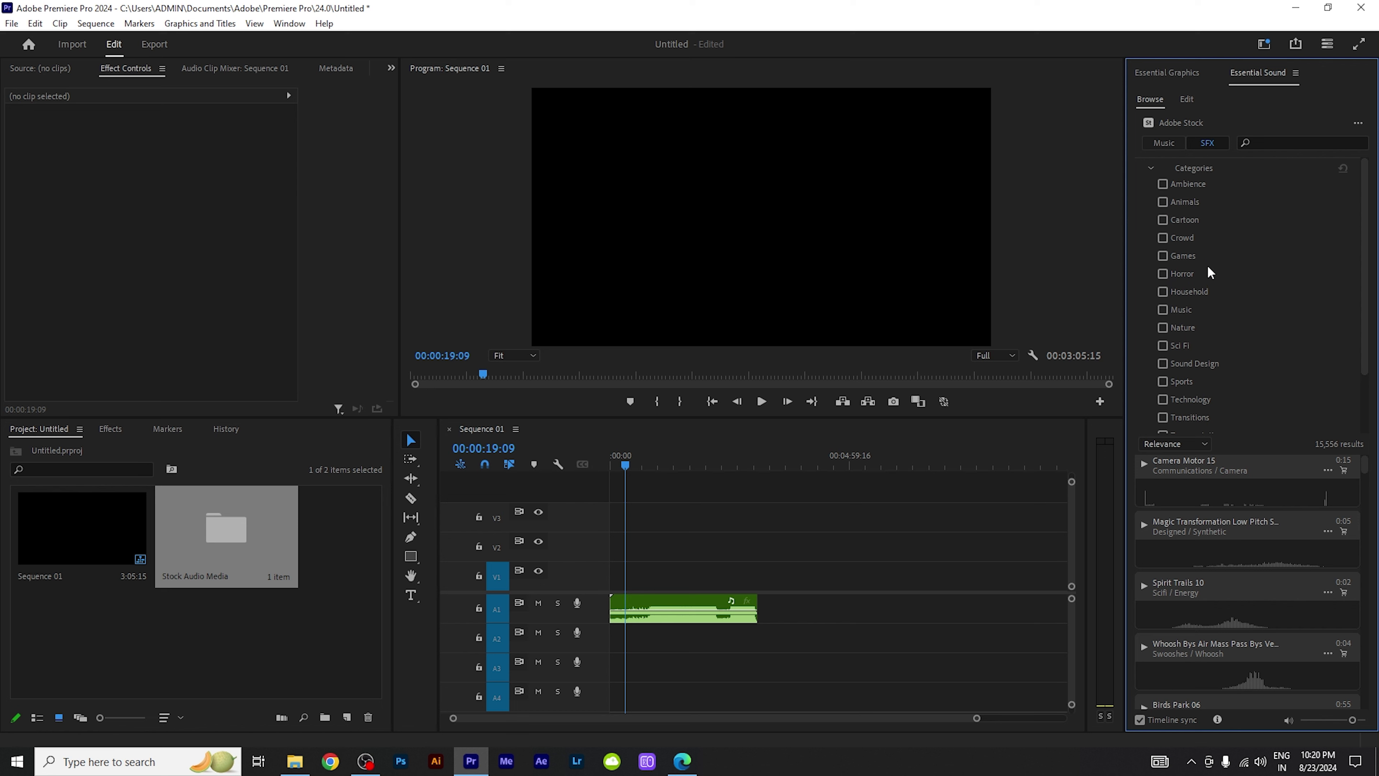
{"action": "left_click", "coordinate": [1168, 184]}
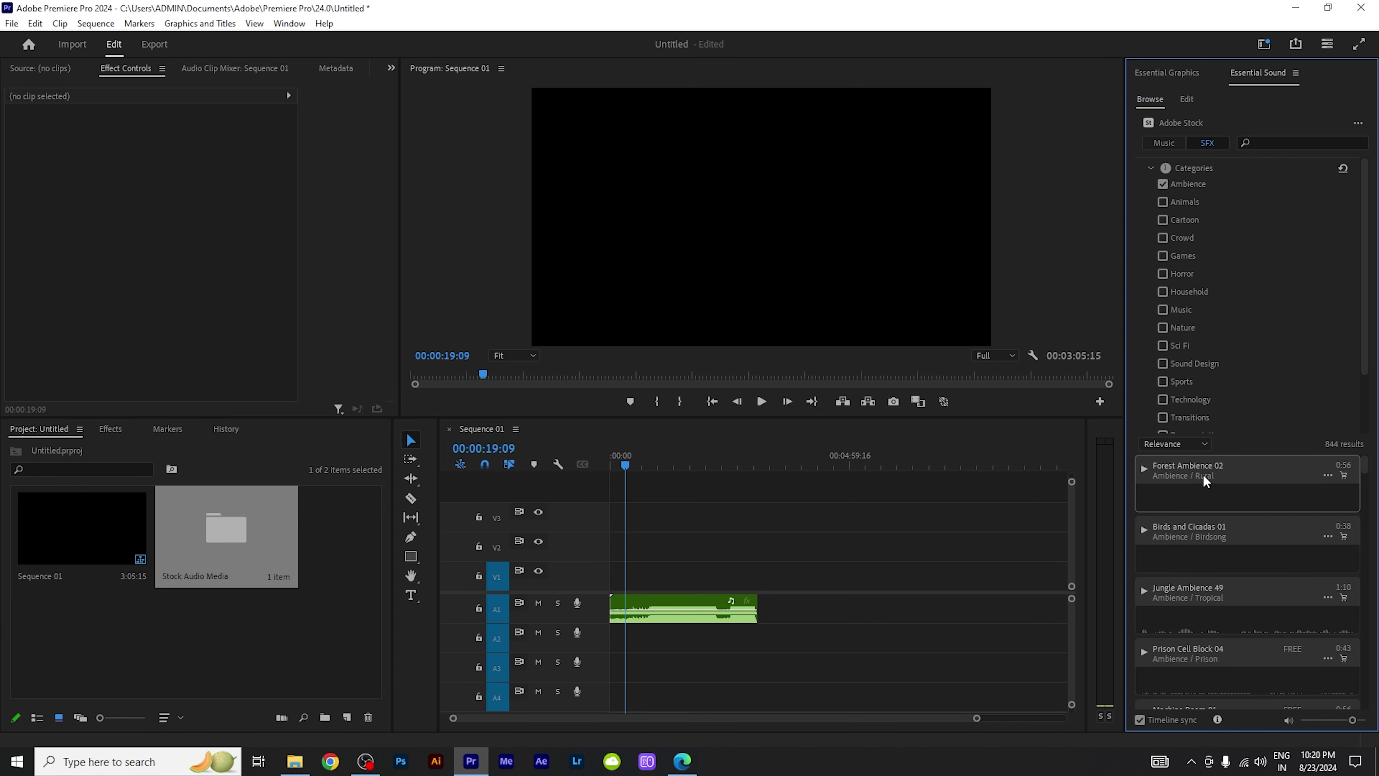
{"action": "left_click_drag", "start_coordinate": [1204, 476], "coordinate": [802, 613]}
Step: Play the Forest Ambience 02 clip on the timeline and add Birds and Cicadas 01 after it on A1
{"action": "left_click", "coordinate": [788, 450]}
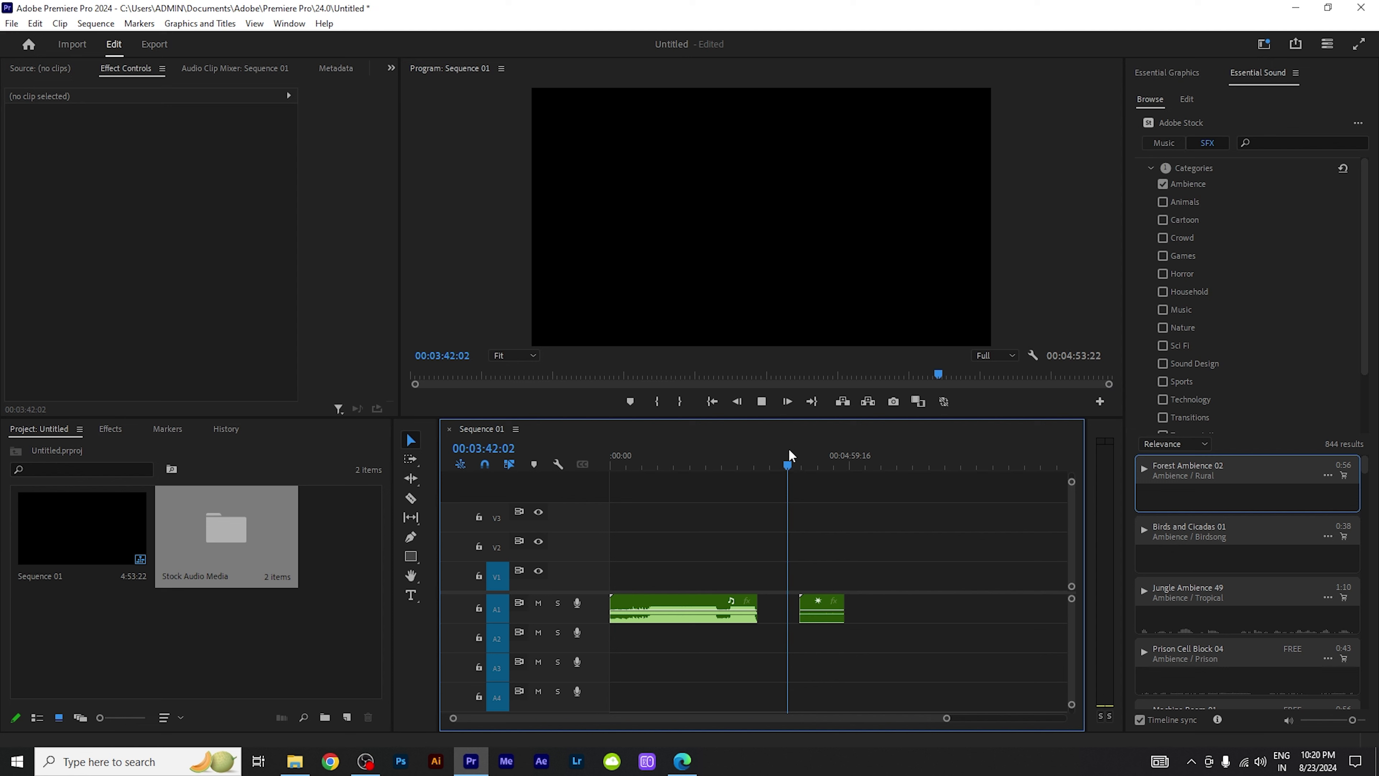
{"action": "left_click_drag", "start_coordinate": [797, 462], "coordinate": [804, 463]}
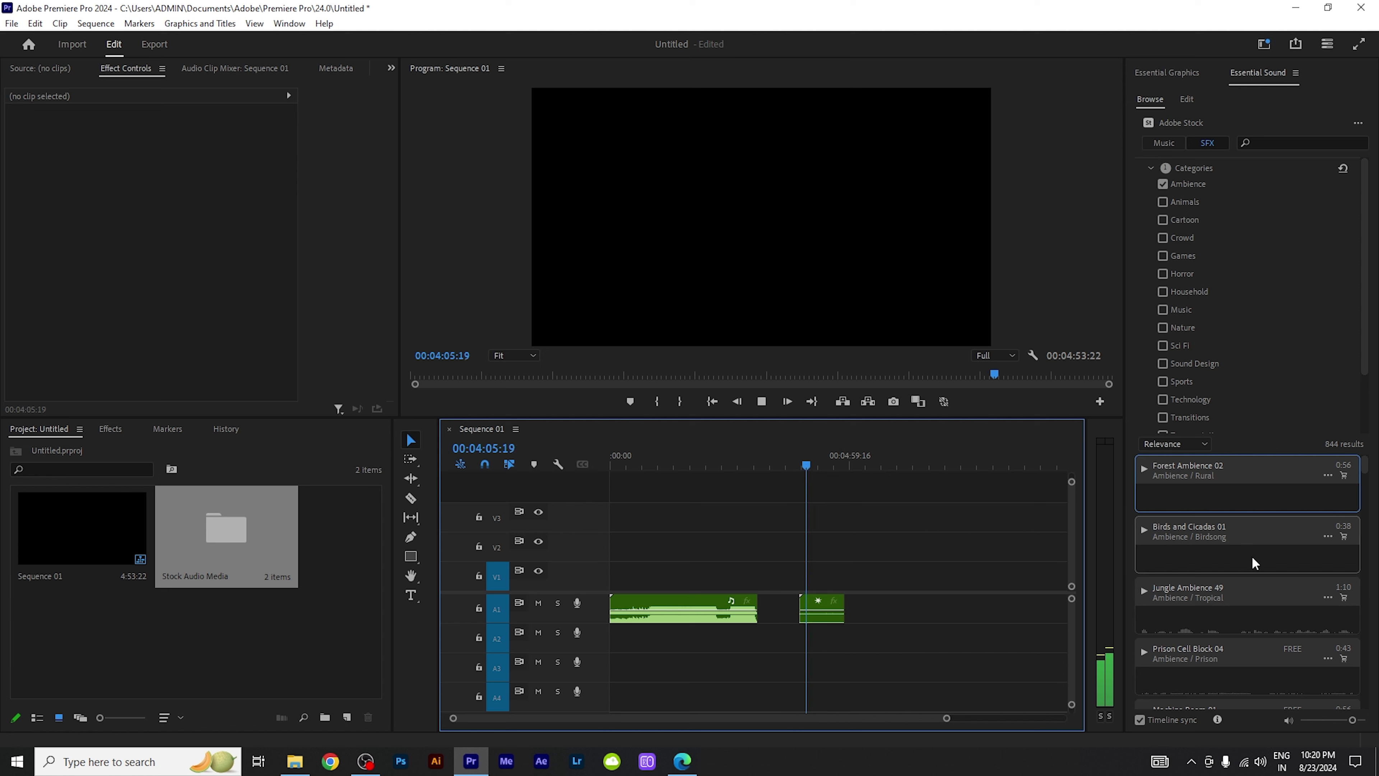
{"action": "left_click", "coordinate": [1228, 535]}
{"action": "left_click_drag", "start_coordinate": [1228, 535], "coordinate": [891, 608]}
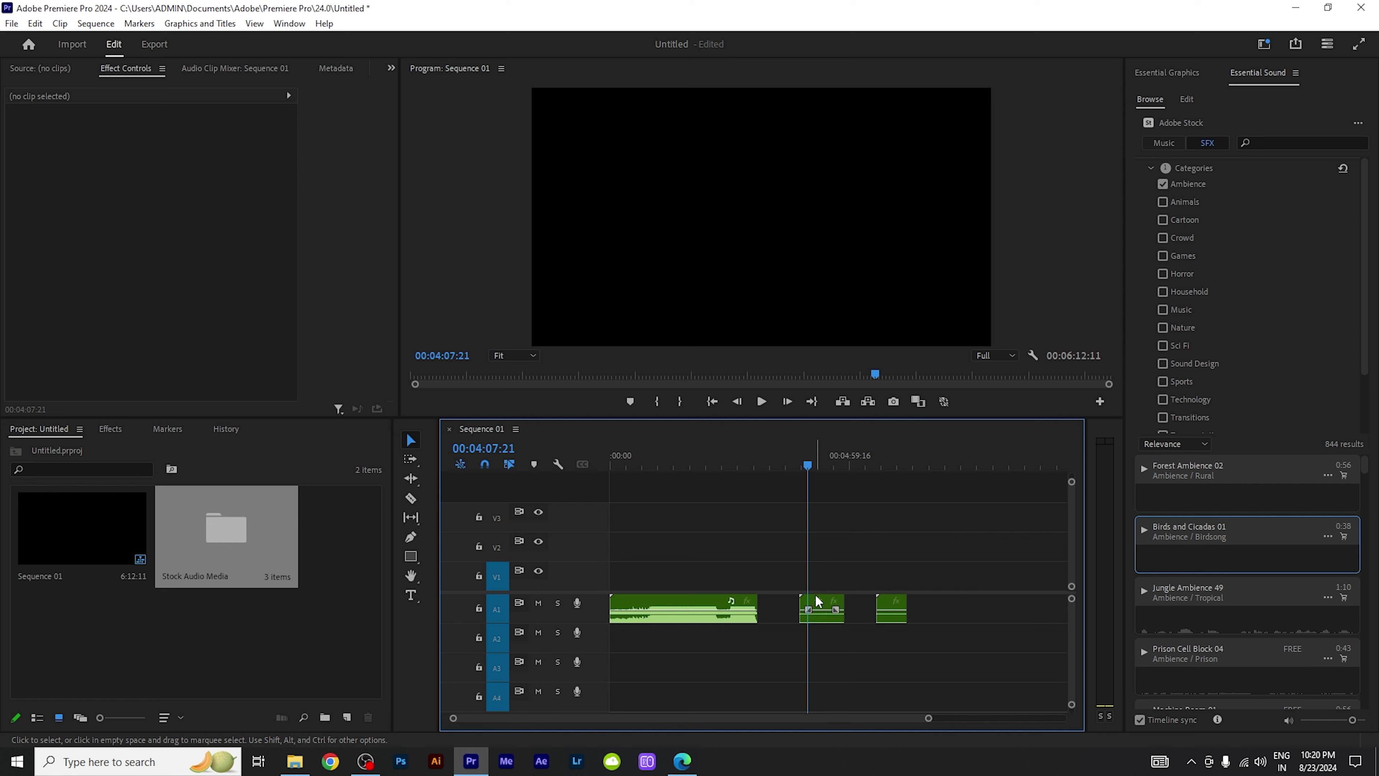
Step: Expand audio track A1 to show its waveforms and raise the volume line of the Forest Ambience 02 clip
{"action": "mouse_move", "coordinate": [813, 600]}
{"action": "key", "text": "="}
{"action": "key", "text": "="}
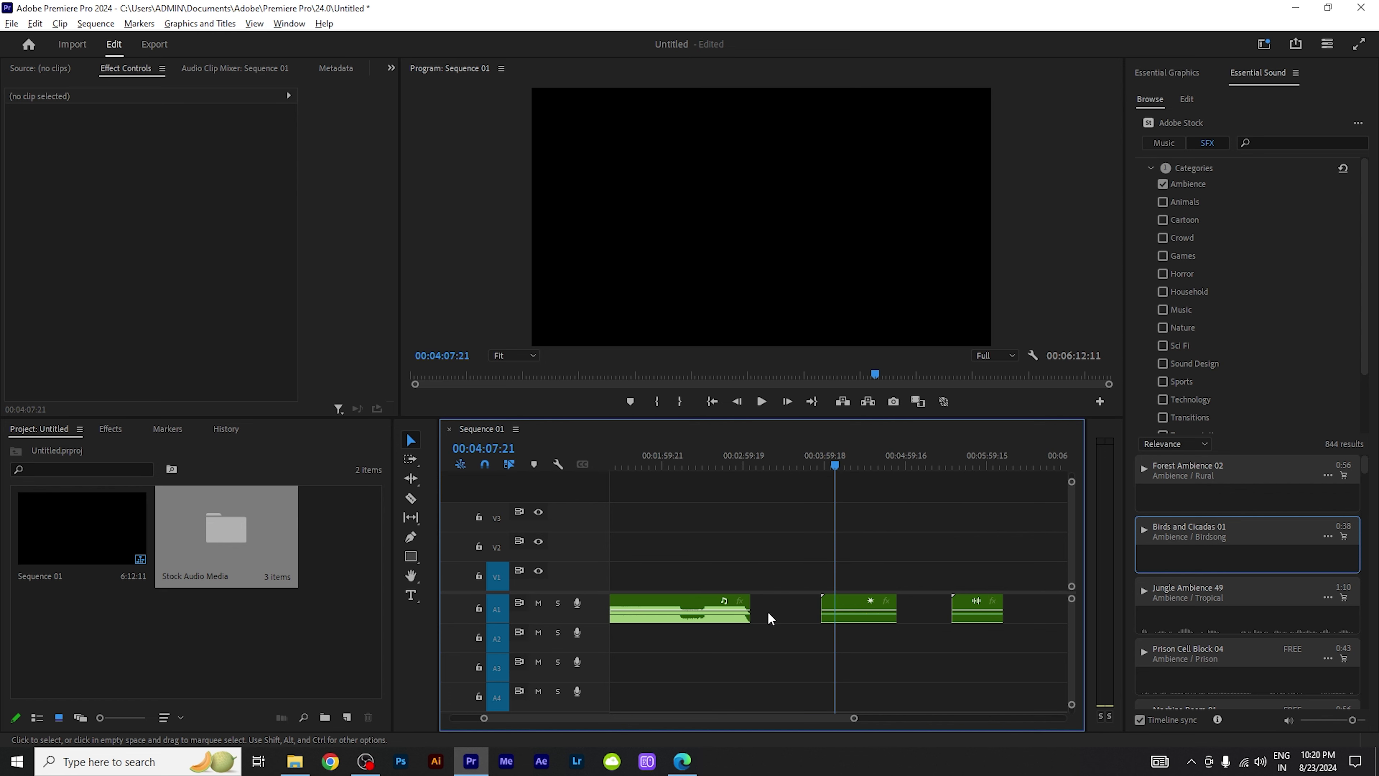
{"action": "double_click", "coordinate": [599, 597]}
{"action": "key", "text": "="}
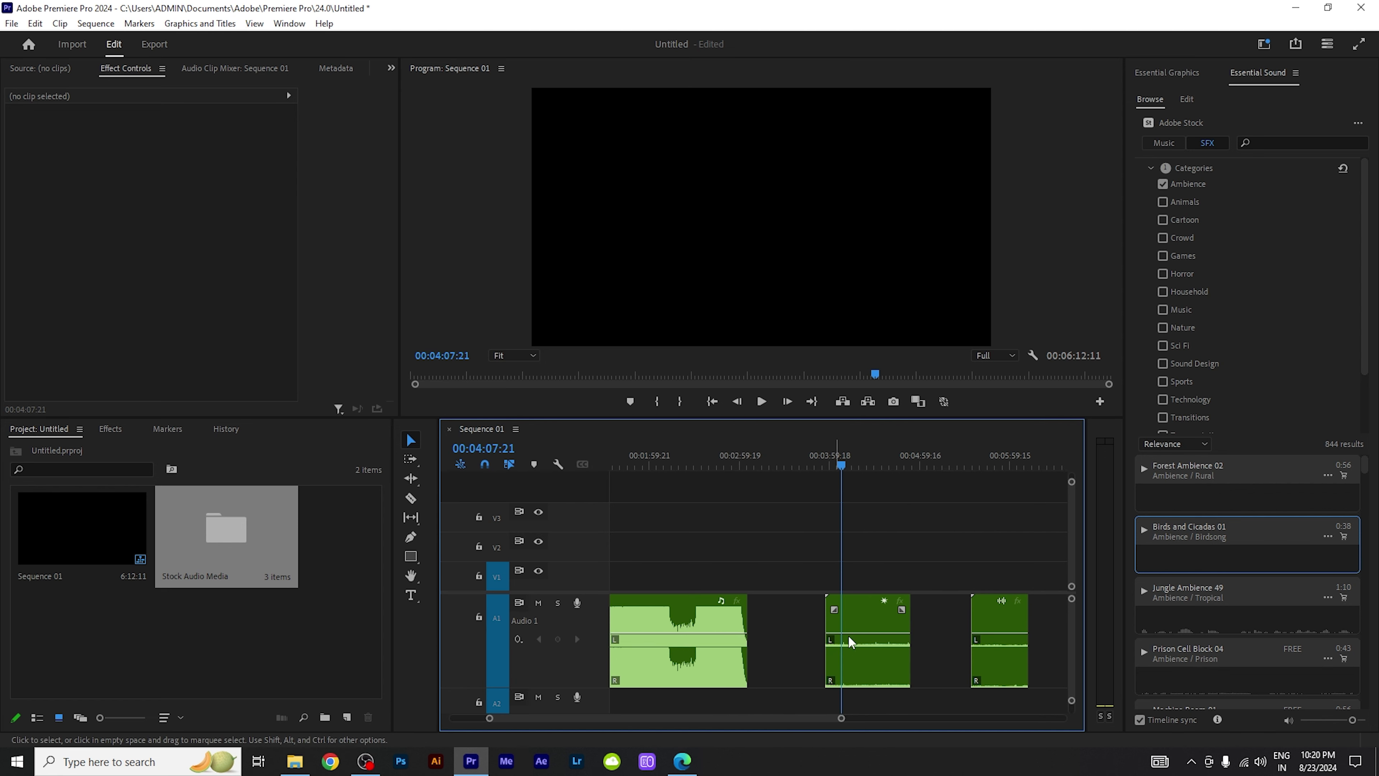
{"action": "left_click", "coordinate": [867, 640]}
{"action": "left_click_drag", "start_coordinate": [864, 638], "coordinate": [864, 618]}
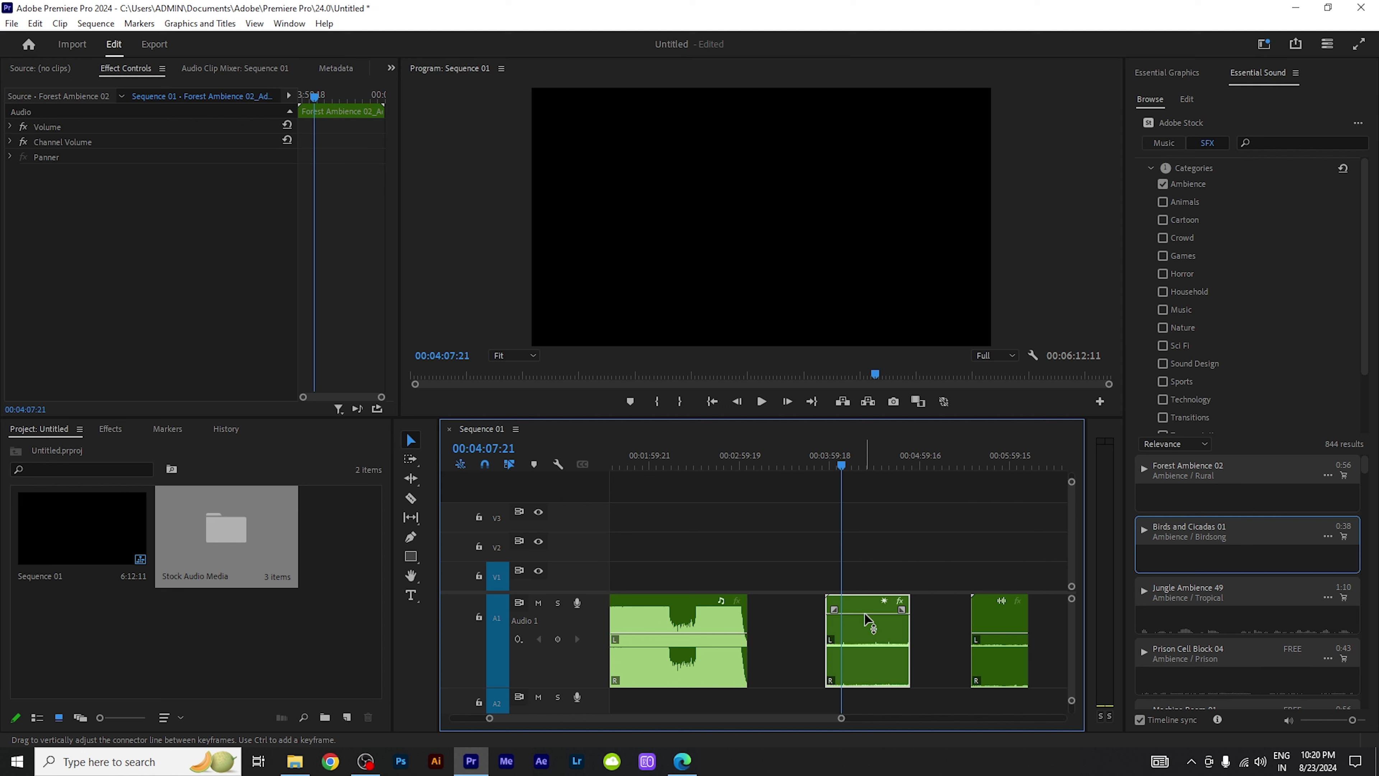
Step: Play back part of the Forest Ambience 02 clip and of the Birds and Cicadas 01 clip
{"action": "key", "text": "space"}
{"action": "key", "text": "space"}
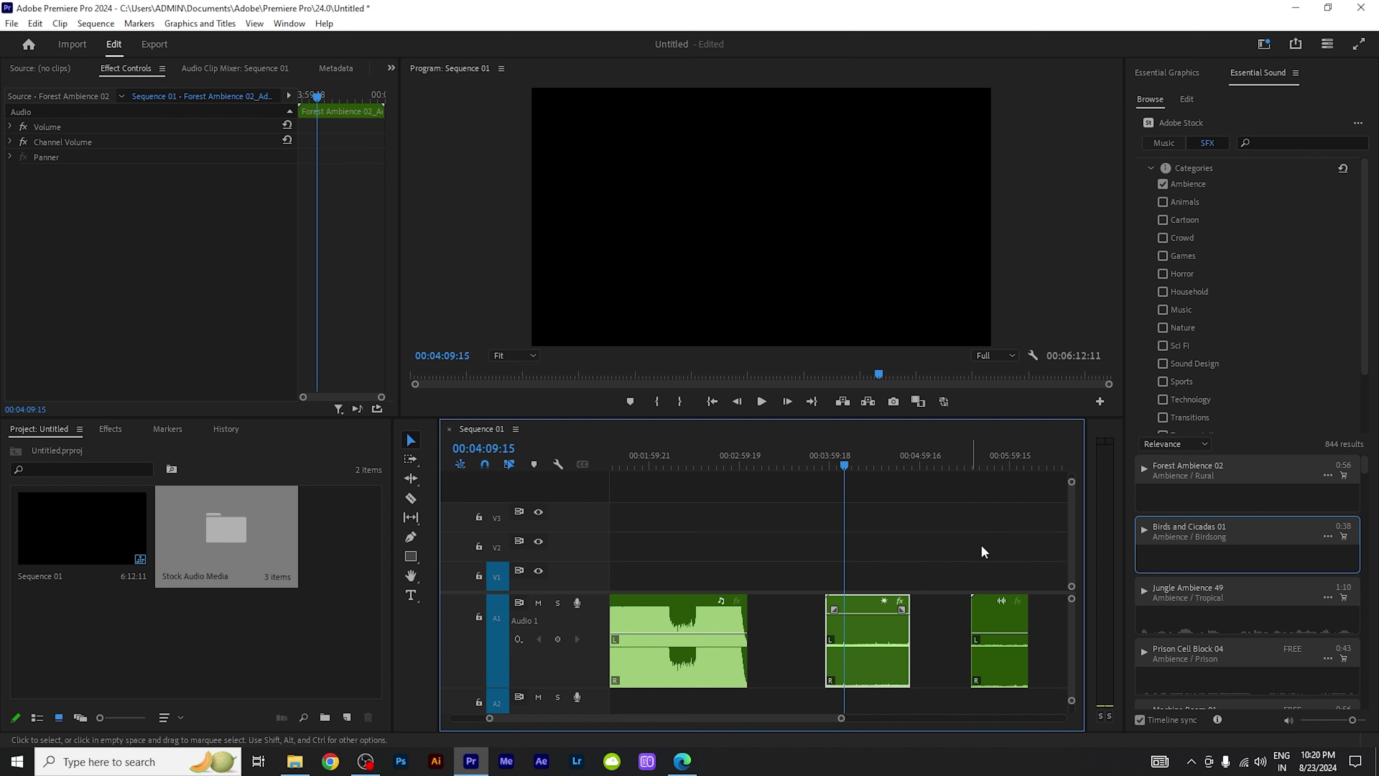
{"action": "left_click", "coordinate": [989, 466]}
{"action": "key", "text": "space"}
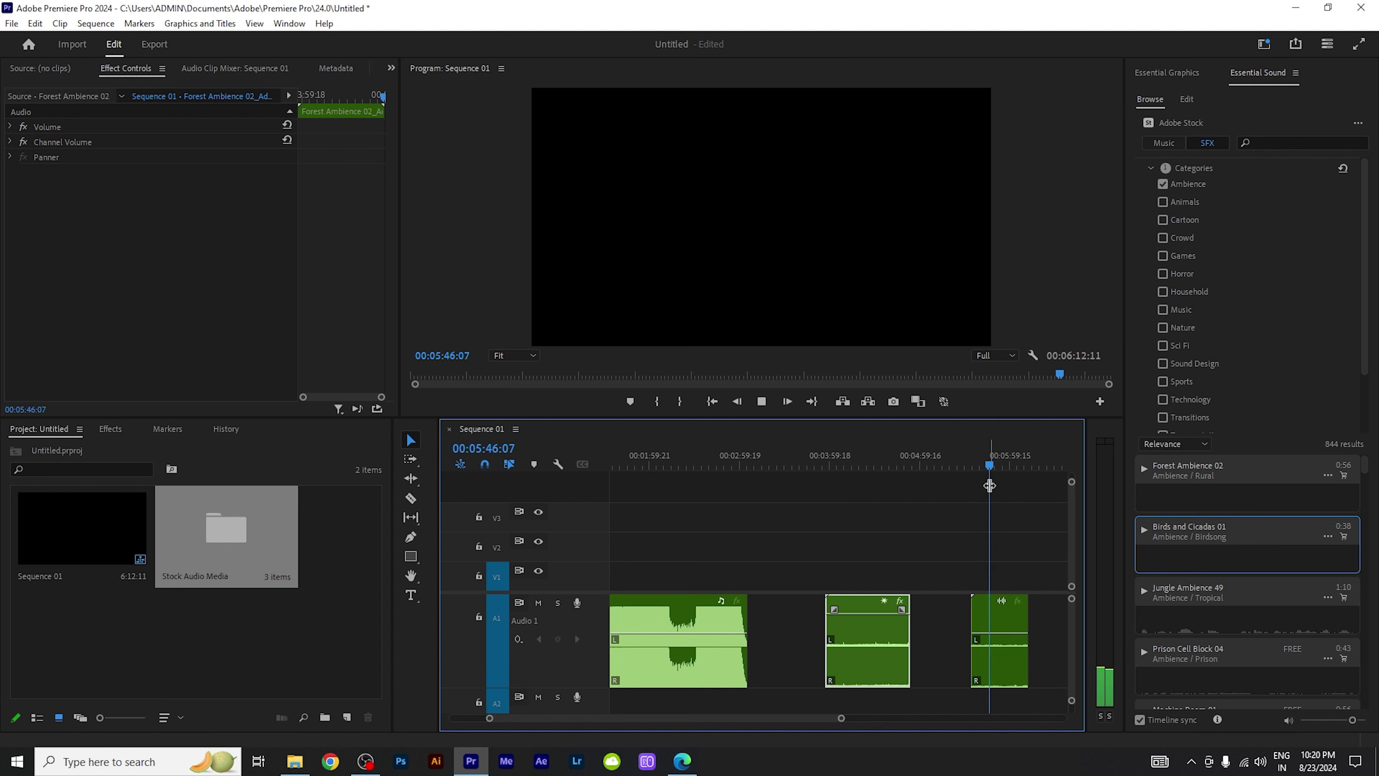
Step: Select the Birds and Cicadas 01 clip on A1 and stop the playback
{"action": "left_click", "coordinate": [1011, 635]}
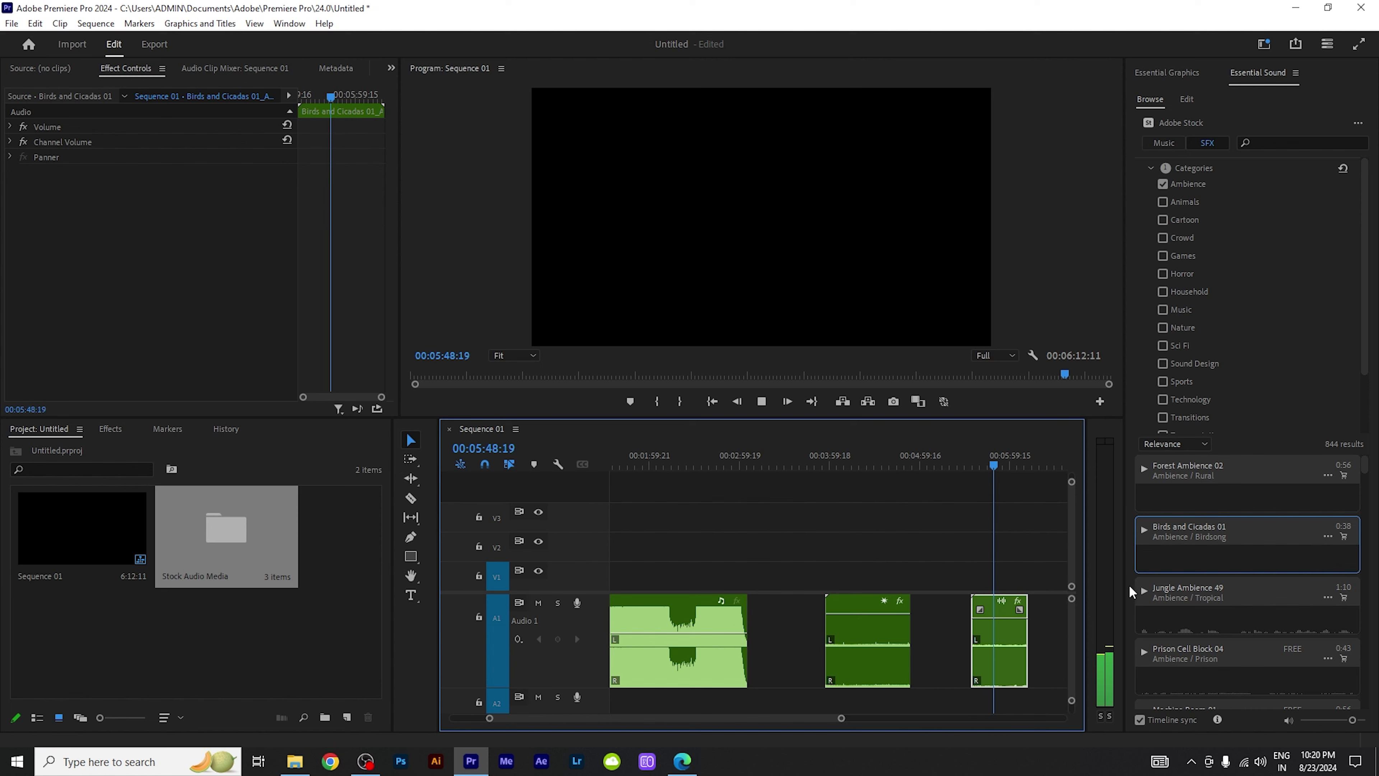
{"action": "key", "text": "space"}
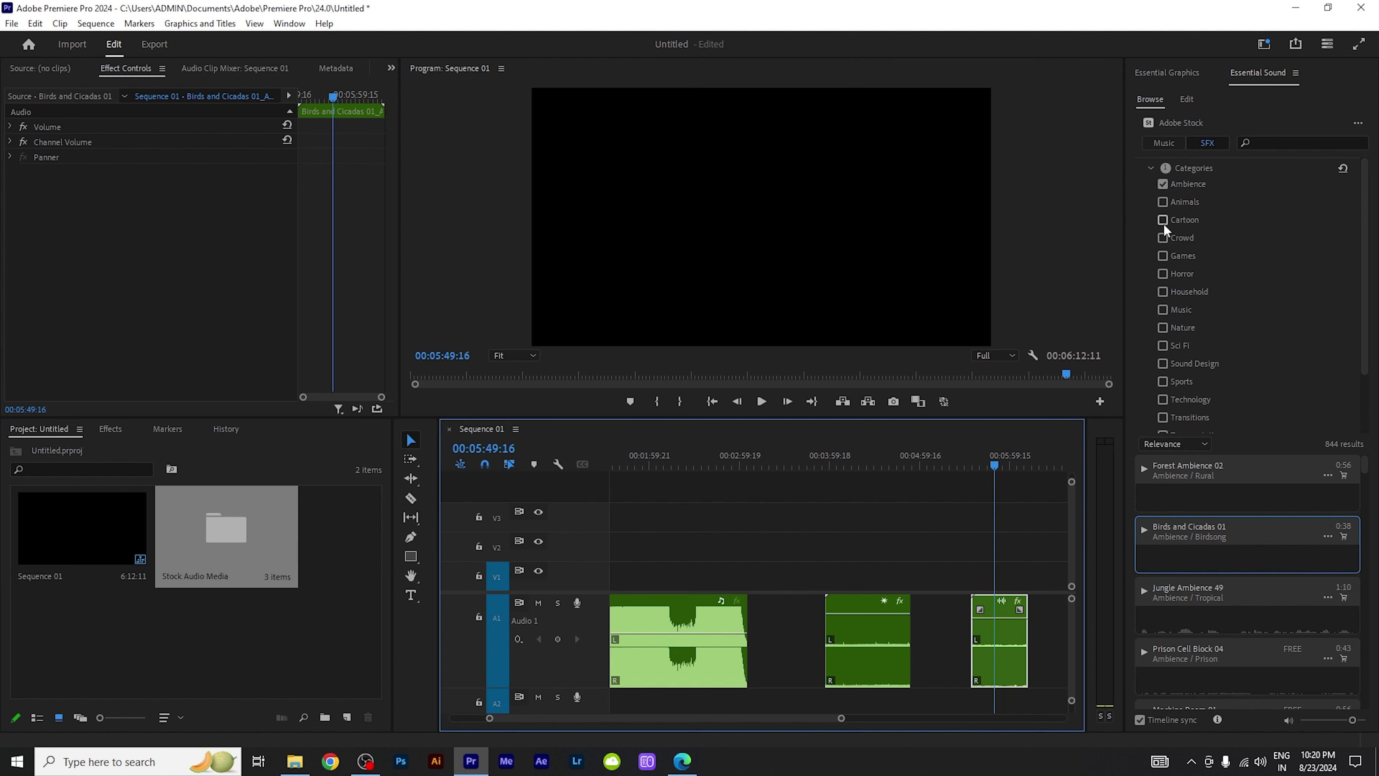
Step: Switch the sound effects category filter from Ambience to Horror and add Steak Rips 02 to A1 after the Birds and Cicadas 01 clip
{"action": "left_click", "coordinate": [1163, 184]}
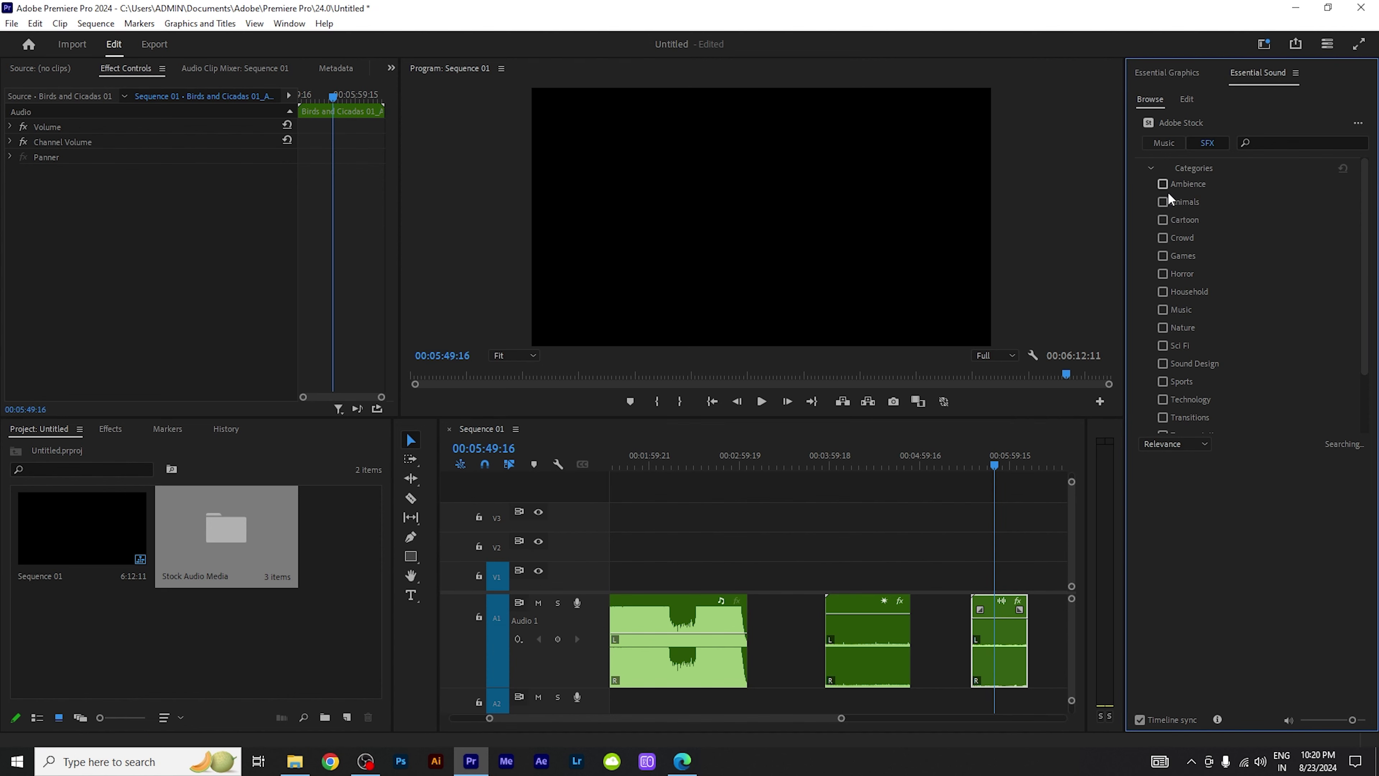
{"action": "left_click", "coordinate": [1163, 274]}
{"action": "scroll", "coordinate": [897, 635], "scroll_direction": "down", "scroll_amount": 3}
{"action": "scroll", "coordinate": [897, 635], "scroll_direction": "down", "scroll_amount": 1}
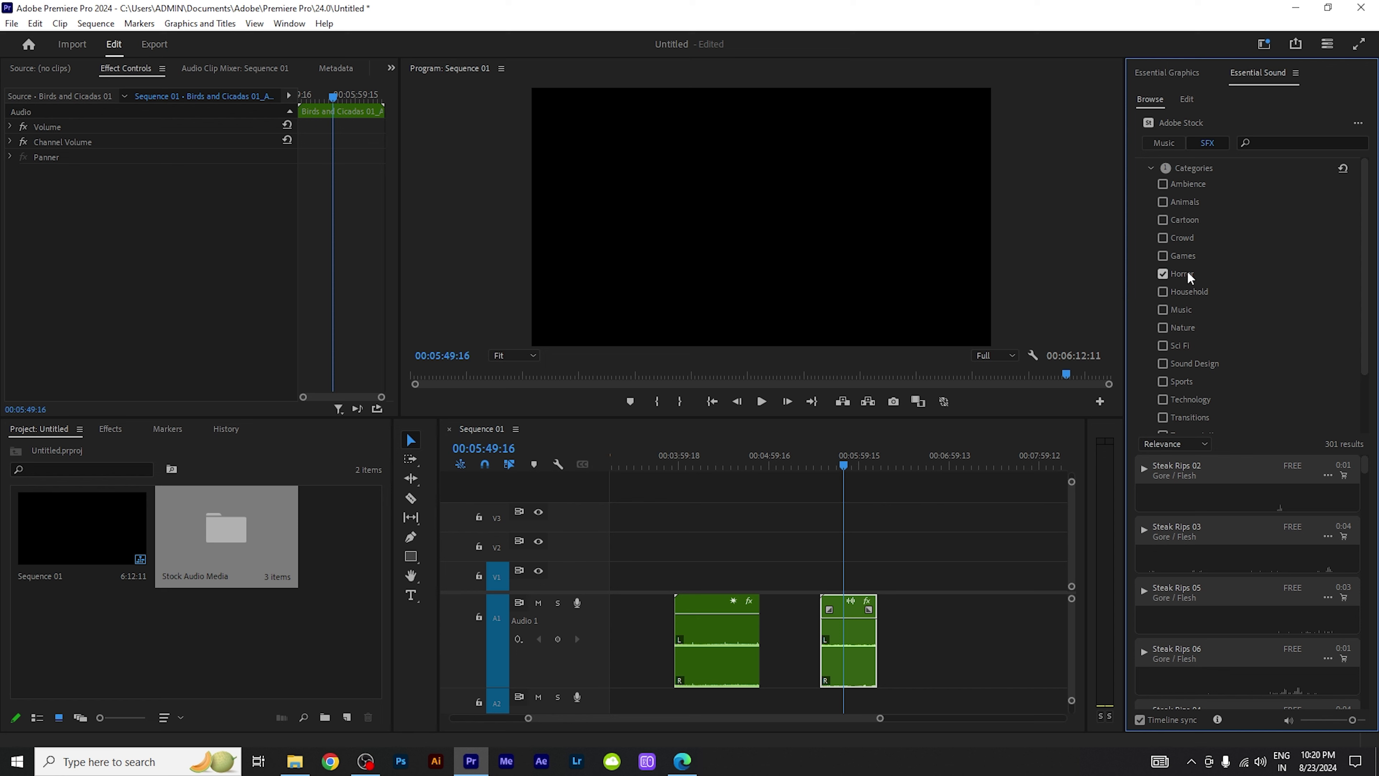
{"action": "left_click_drag", "start_coordinate": [1182, 472], "coordinate": [972, 585]}
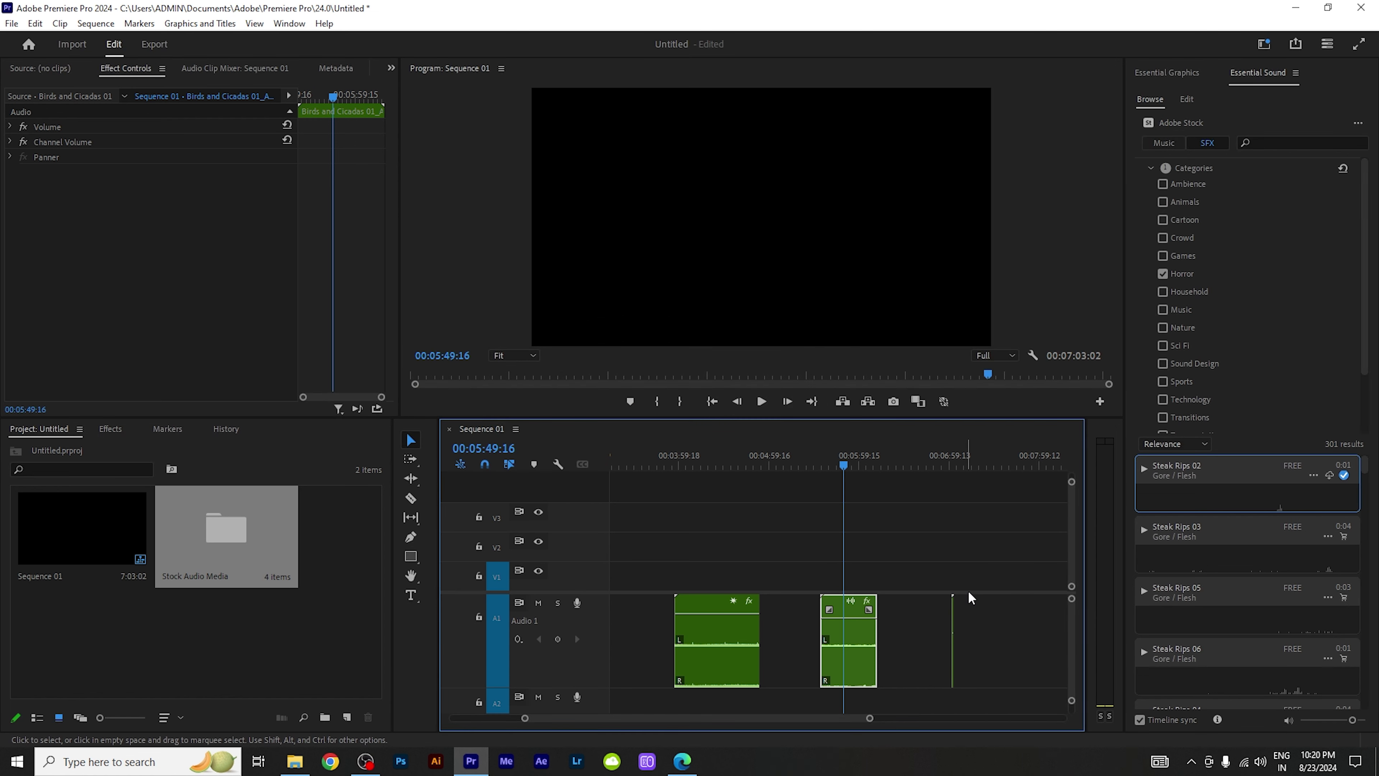
Step: Play back the Steak Rips 02 clip from just before its start and return the playhead to the clip
{"action": "scroll", "coordinate": [964, 597], "scroll_direction": "up", "scroll_amount": 5}
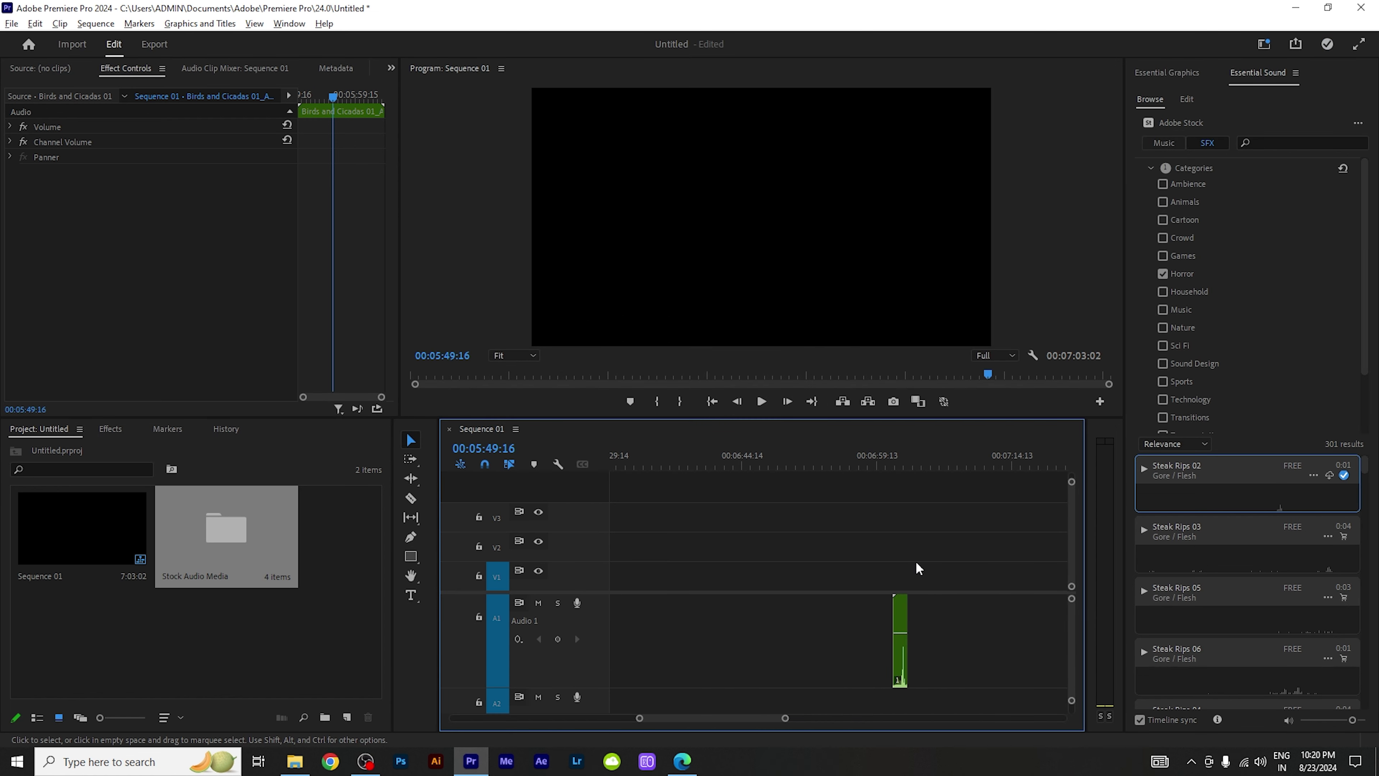
{"action": "left_click", "coordinate": [874, 456]}
{"action": "left_click_drag", "start_coordinate": [876, 457], "coordinate": [888, 460]}
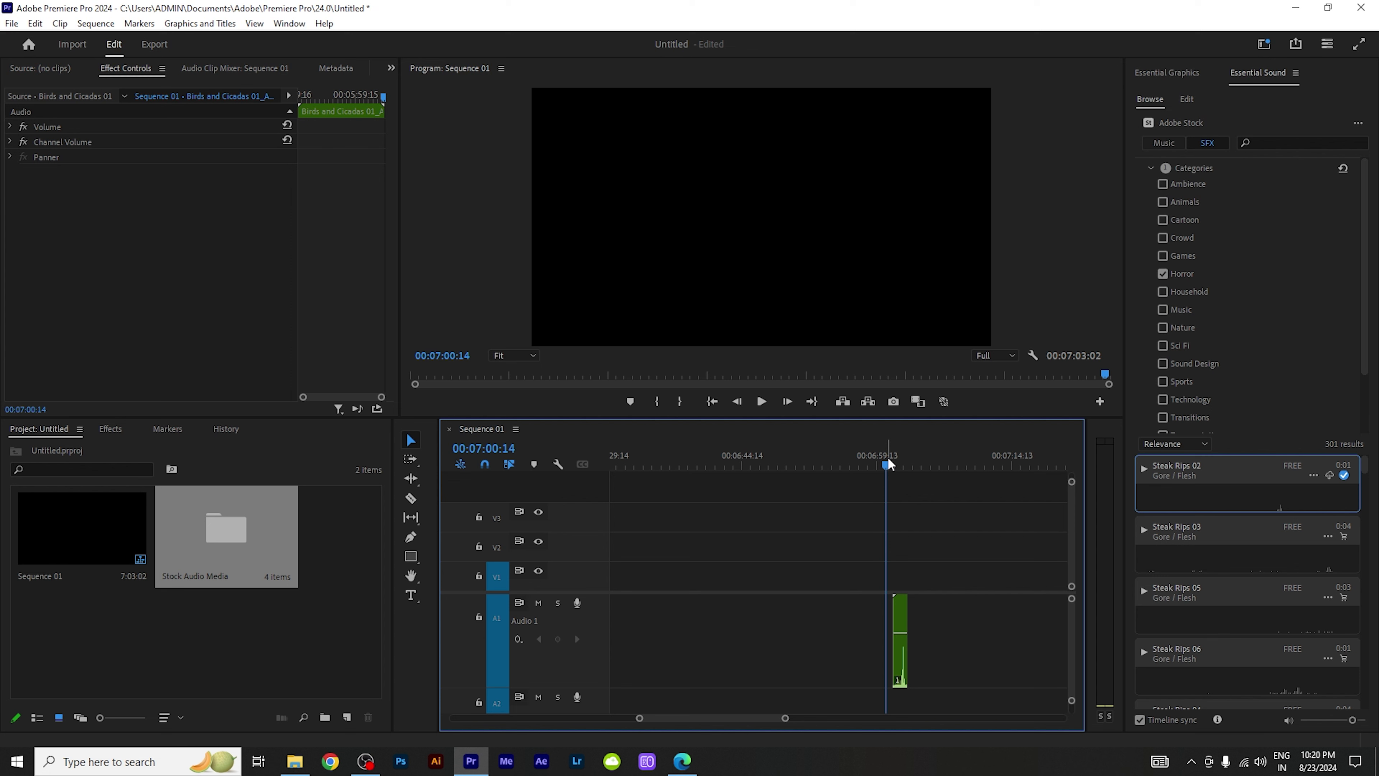
{"action": "key", "text": "space"}
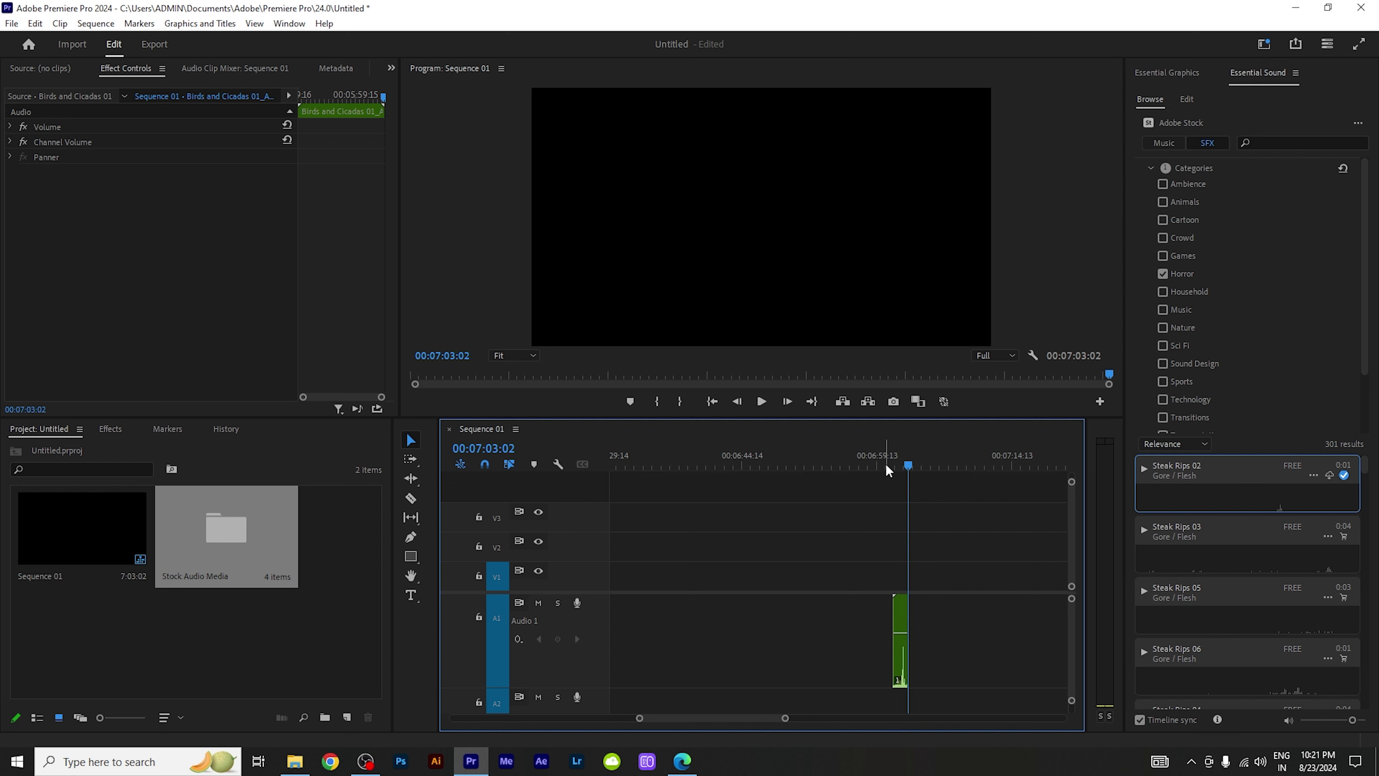
{"action": "left_click", "coordinate": [896, 464]}
{"action": "scroll", "coordinate": [1214, 335], "scroll_direction": "down", "scroll_amount": 3}
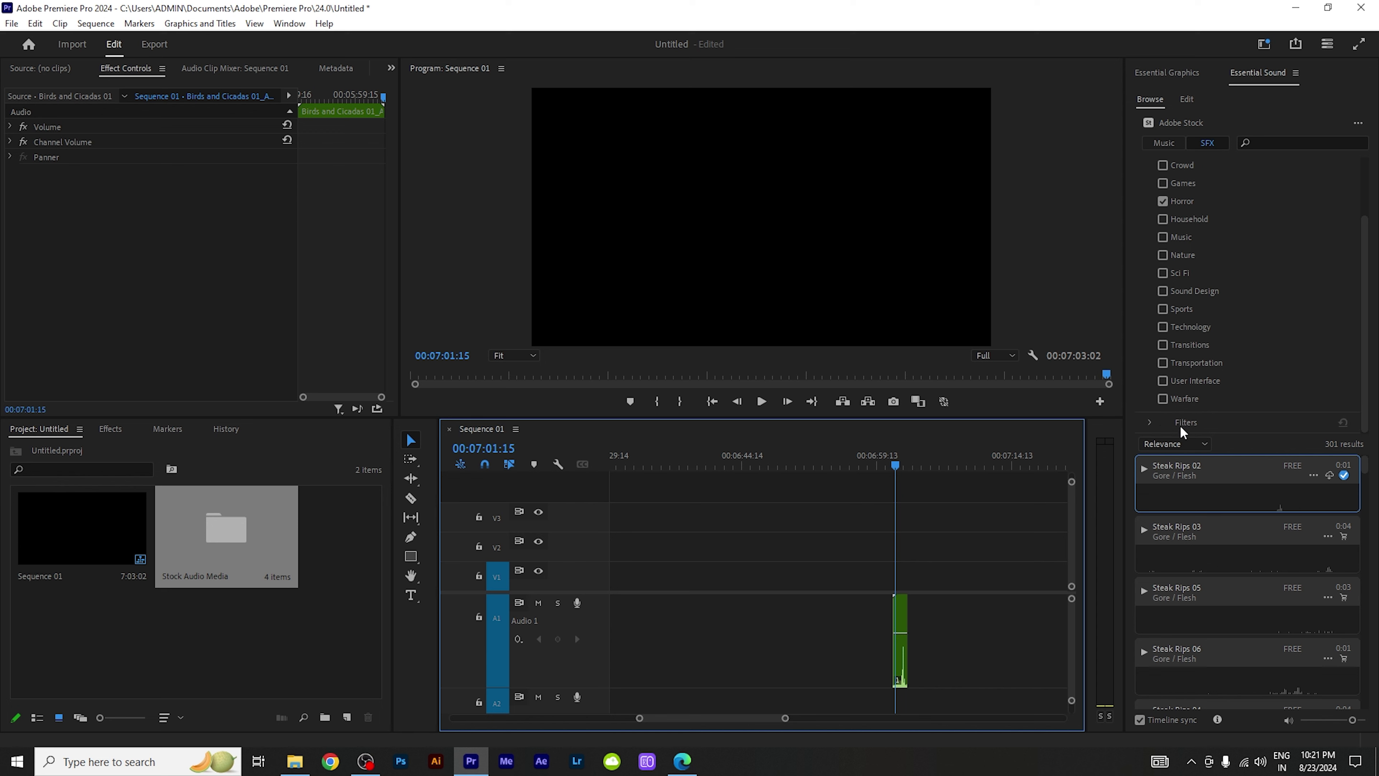
{"action": "left_click", "coordinate": [1183, 444]}
{"action": "scroll", "coordinate": [1211, 388], "scroll_direction": "up", "scroll_amount": 3}
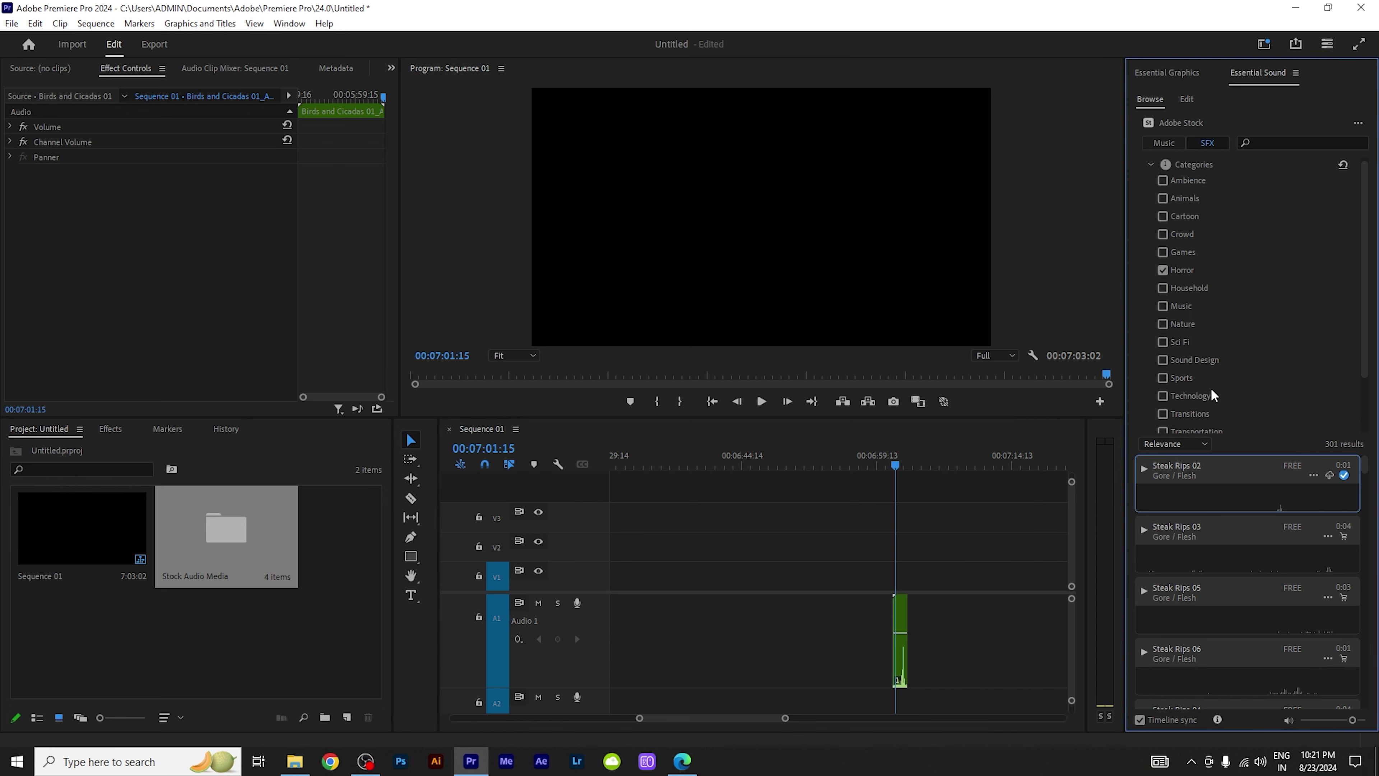
Step: Browse the Adobe Stock music tracks and add the 2:07 POSITIVE HAPPY RNB FUNK track to A1 after the Steak Rips 02 clip
{"action": "left_click", "coordinate": [1165, 142]}
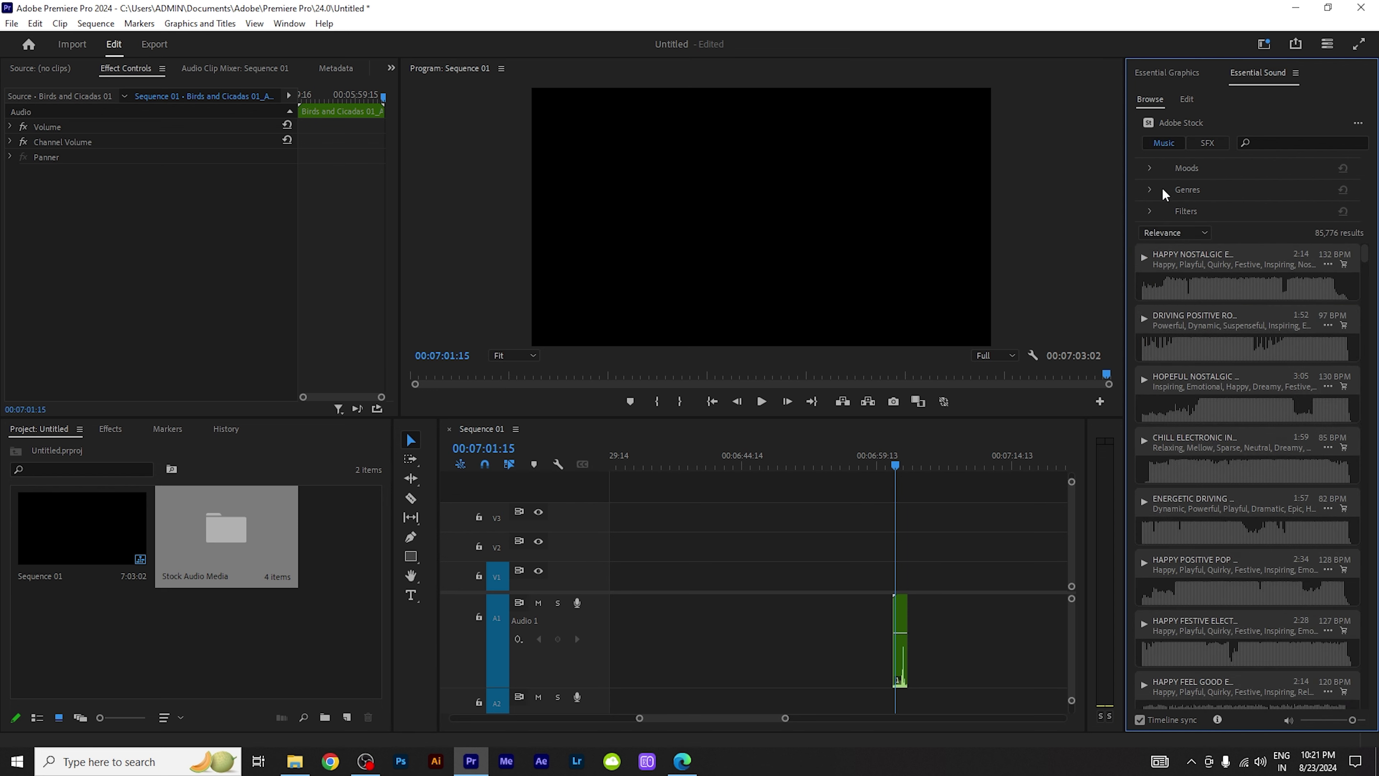
{"action": "left_click", "coordinate": [1151, 167]}
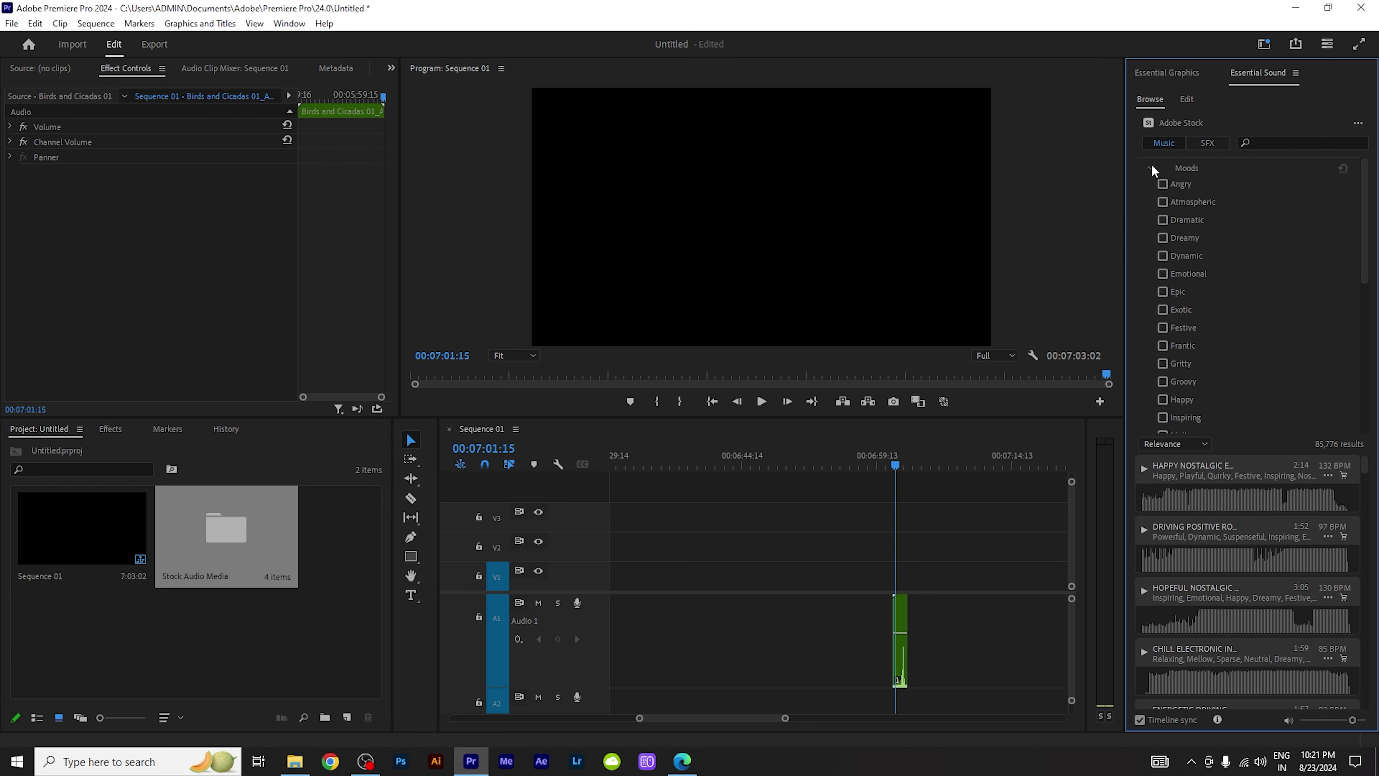
{"action": "left_click", "coordinate": [1150, 167]}
{"action": "scroll", "coordinate": [1215, 466], "scroll_direction": "down", "scroll_amount": 5}
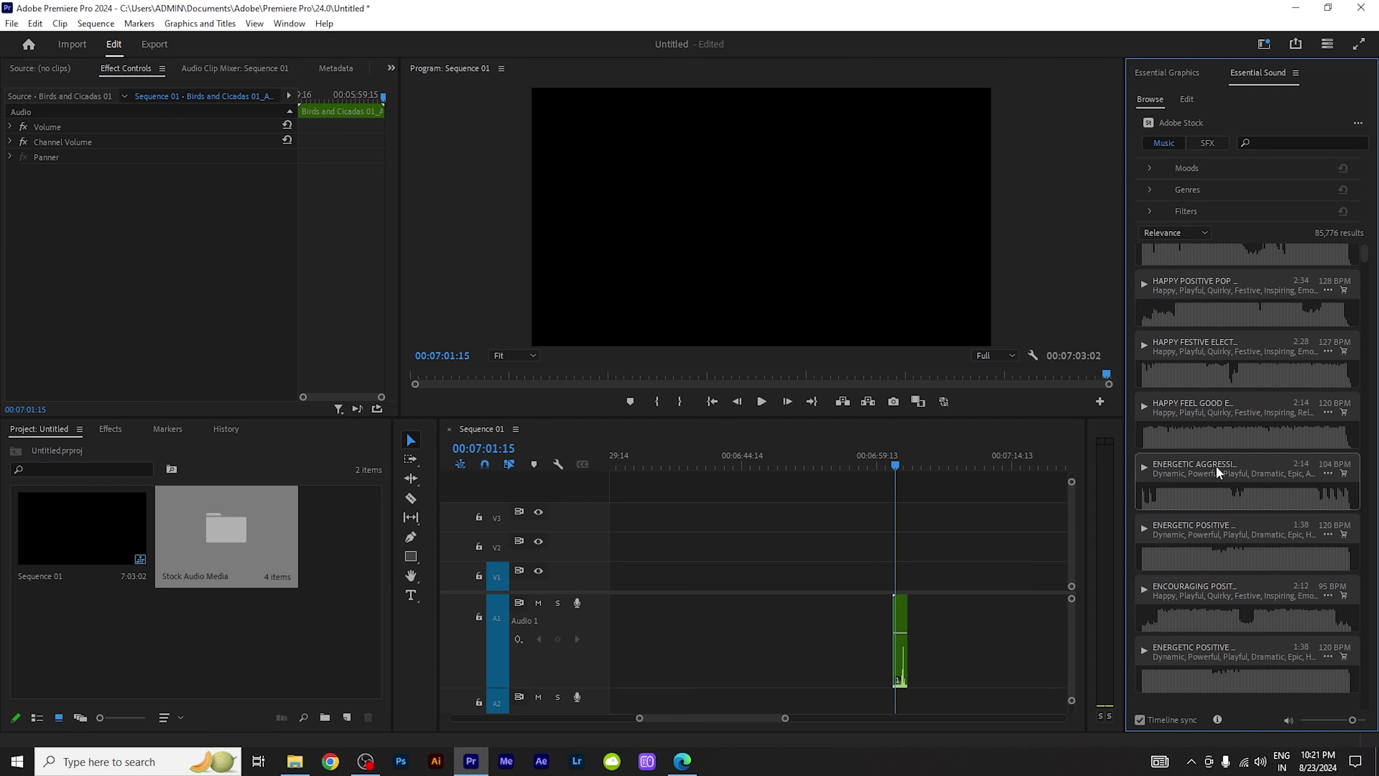
{"action": "scroll", "coordinate": [1218, 492], "scroll_direction": "down", "scroll_amount": 5}
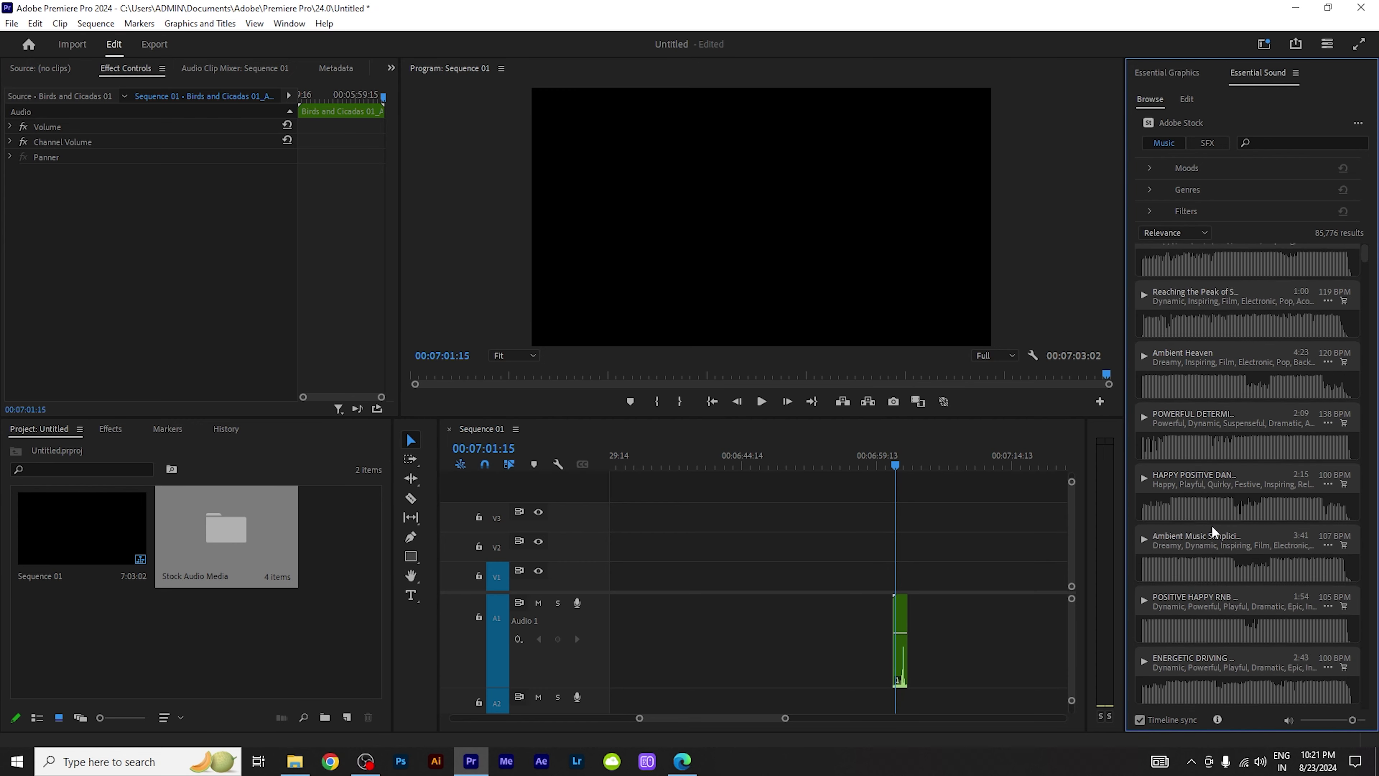
{"action": "left_click", "coordinate": [1171, 553]}
{"action": "scroll", "coordinate": [1174, 553], "scroll_direction": "down", "scroll_amount": 5}
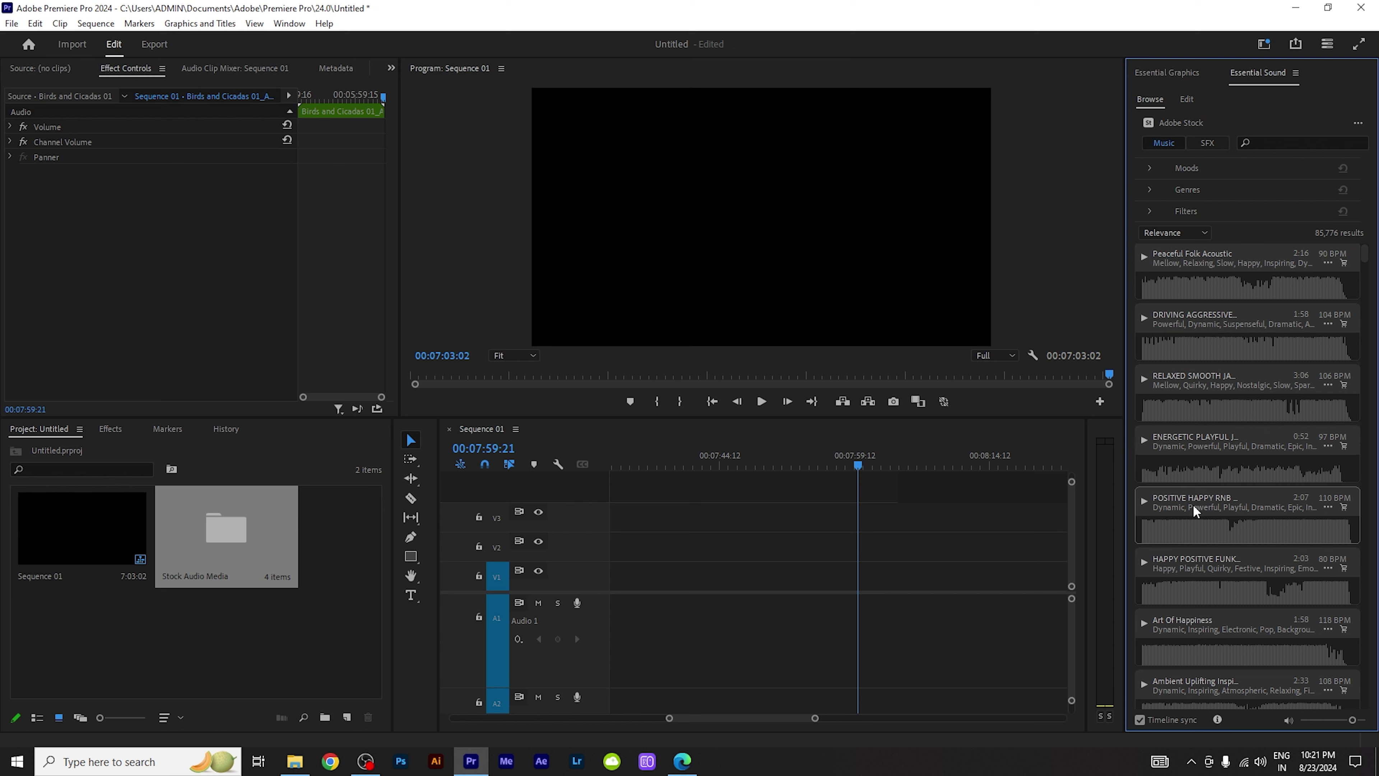
{"action": "left_click_drag", "start_coordinate": [1193, 505], "coordinate": [676, 615]}
{"action": "key", "text": "minus"}
{"action": "key", "text": "minus"}
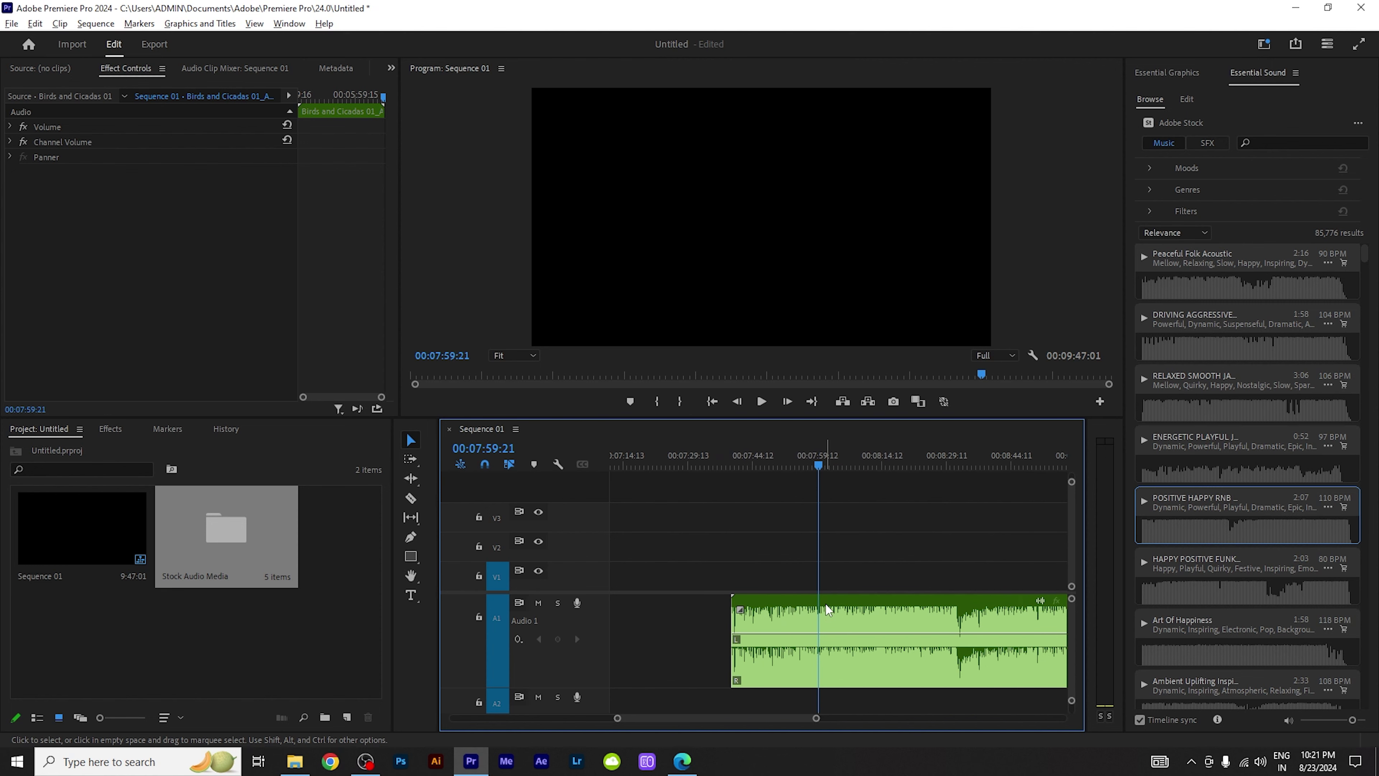
{"action": "key", "text": "minus"}
{"action": "key", "text": "minus"}
{"action": "key", "text": "minus"}
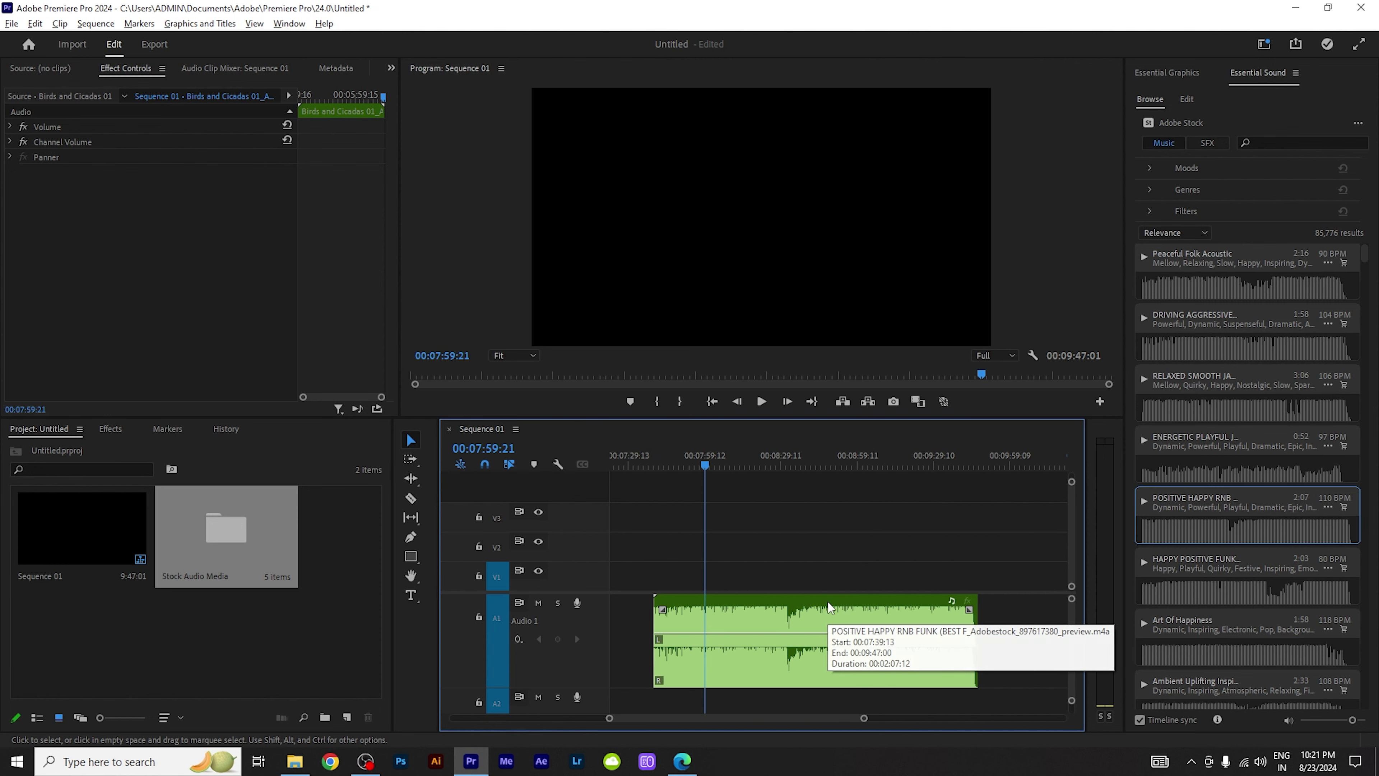
Step: Play back part of the POSITIVE HAPPY RNB FUNK clip from near its beginning
{"action": "scroll", "coordinate": [732, 479], "scroll_direction": "right", "scroll_amount": 1}
{"action": "left_click", "coordinate": [655, 457]}
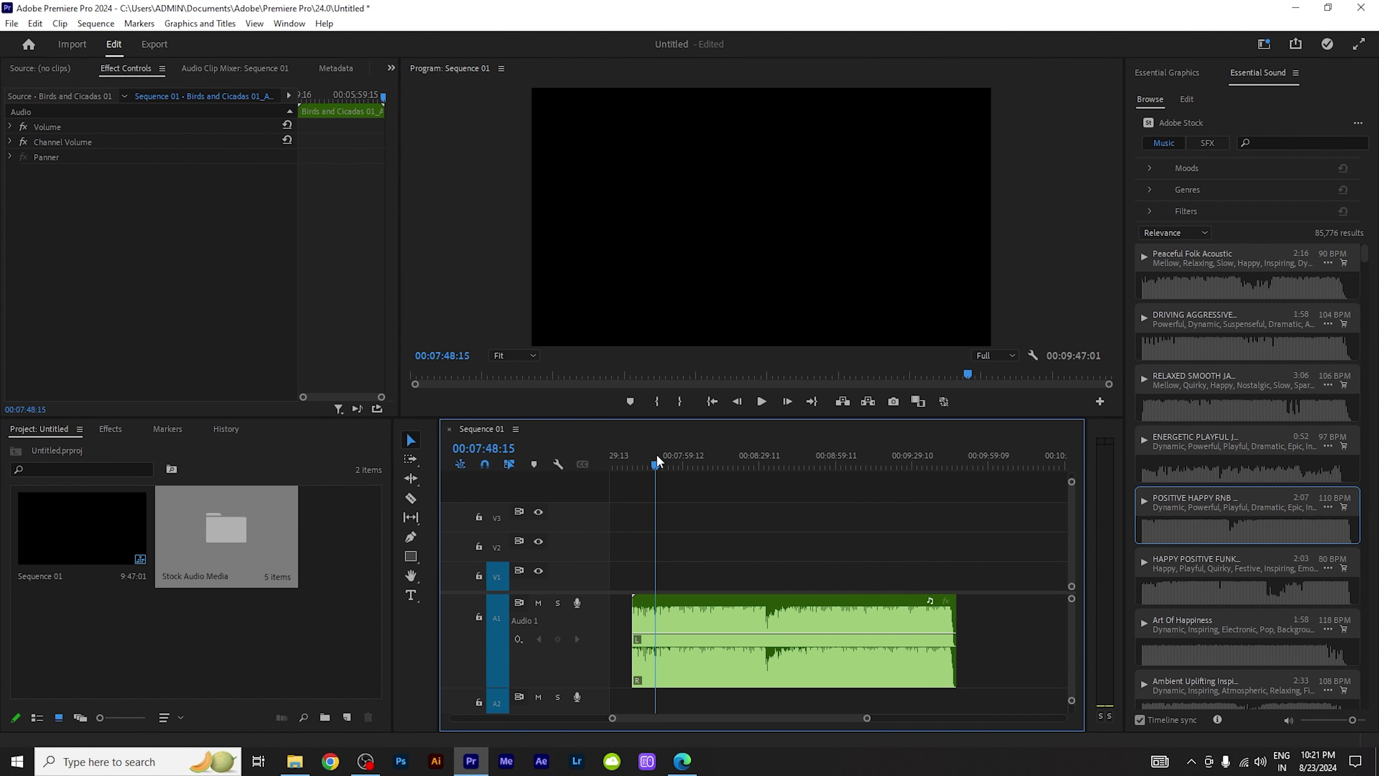
{"action": "key", "text": "space"}
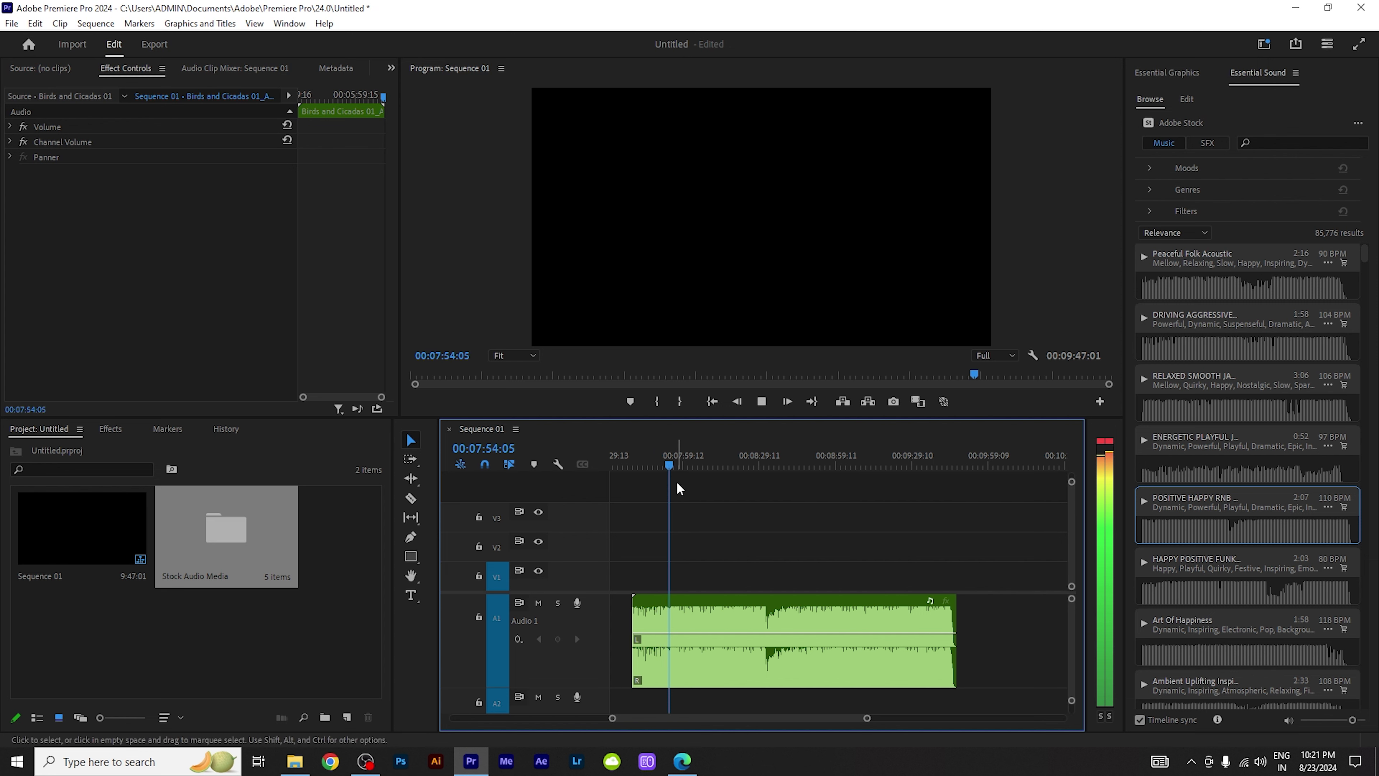
{"action": "key", "text": "space"}
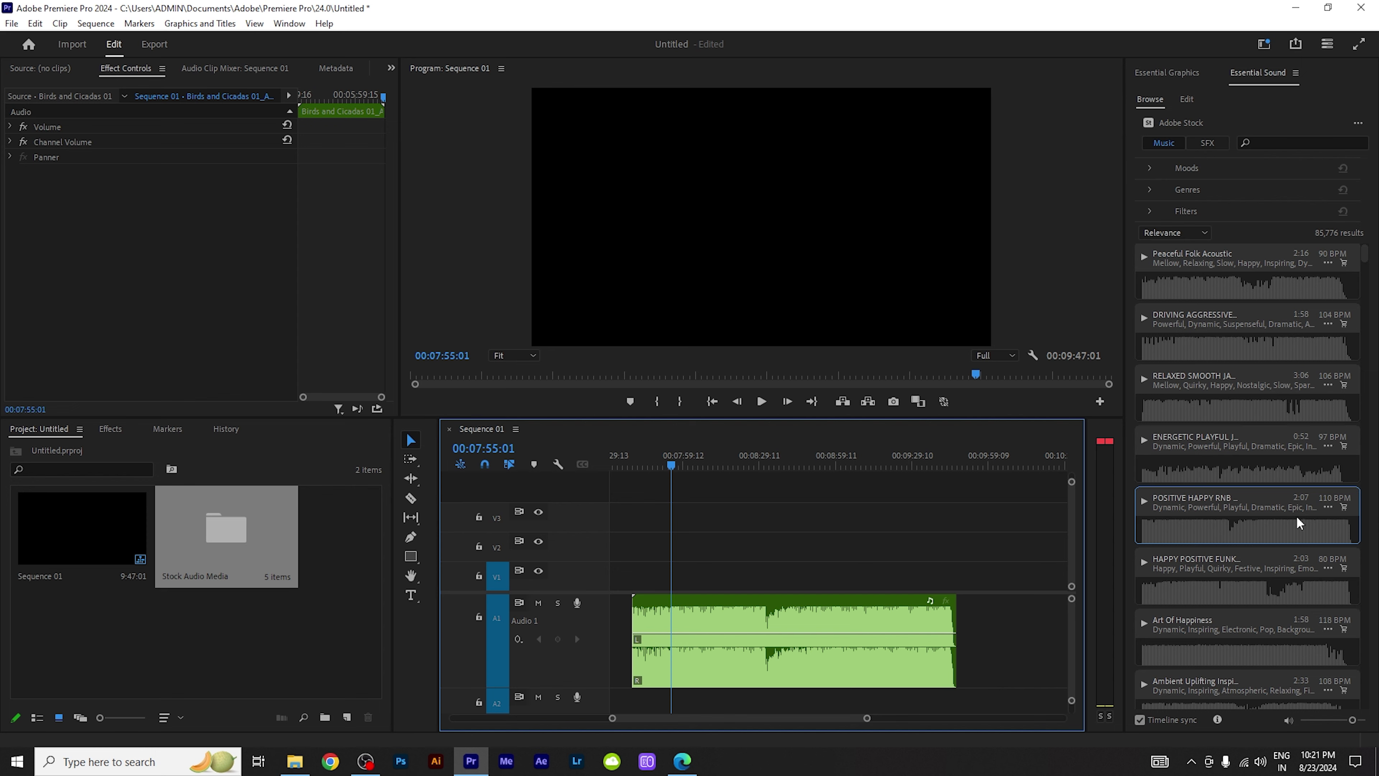
{"action": "scroll", "coordinate": [1274, 448], "scroll_direction": "down", "scroll_amount": 1}
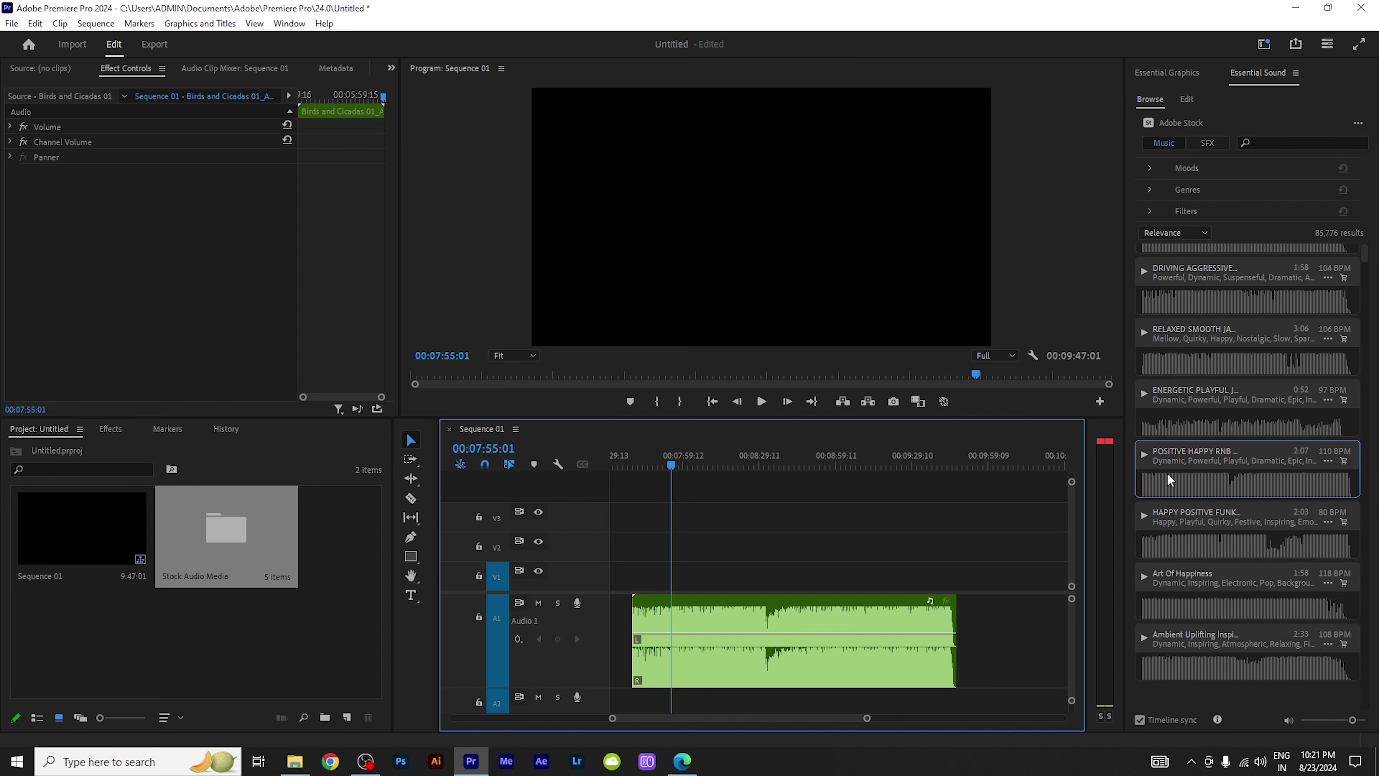
Step: Switch to Edge, highlight the update date on the August 2024 feature summary, review the free stock audio section, and return to Premiere Pro
{"action": "left_click", "coordinate": [682, 761]}
{"action": "scroll", "coordinate": [469, 333], "scroll_direction": "up", "scroll_amount": 4}
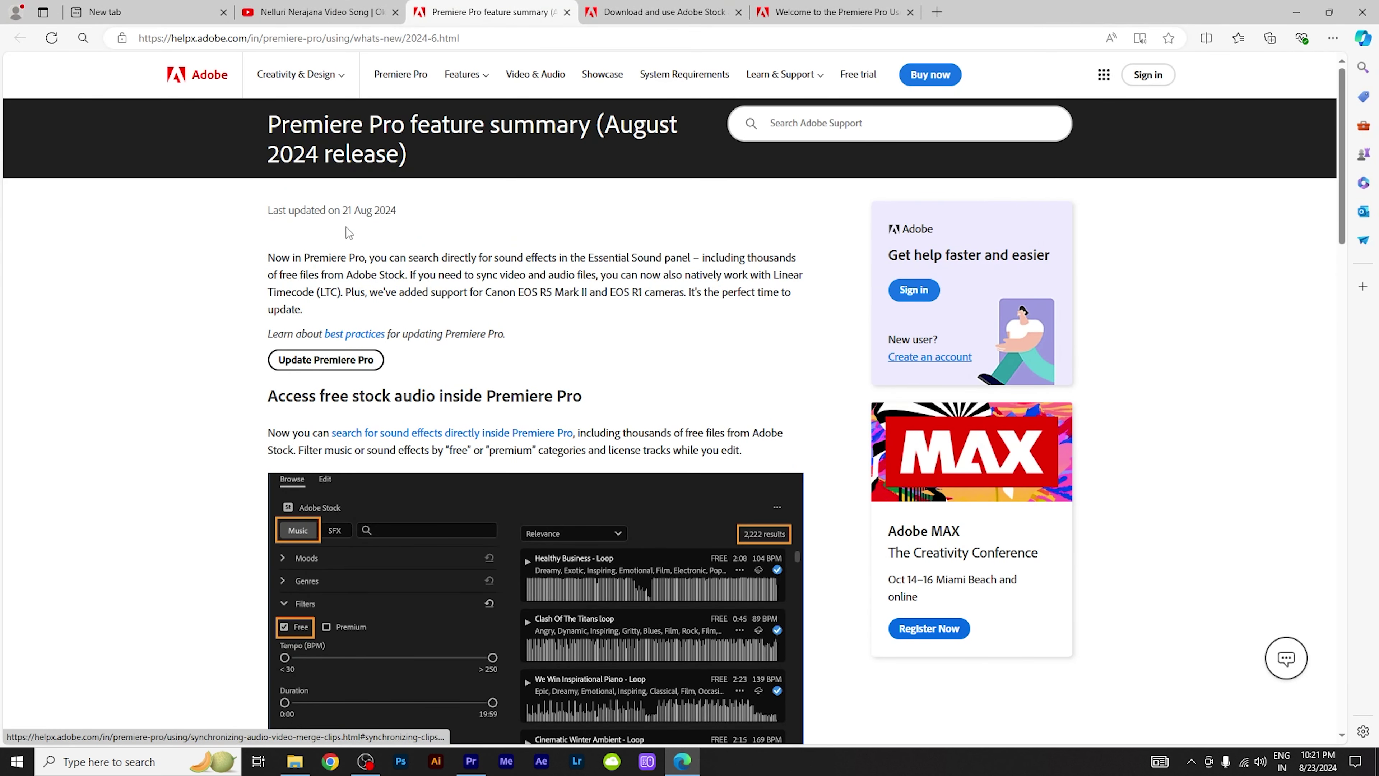
{"action": "left_click_drag", "start_coordinate": [340, 210], "coordinate": [403, 210]}
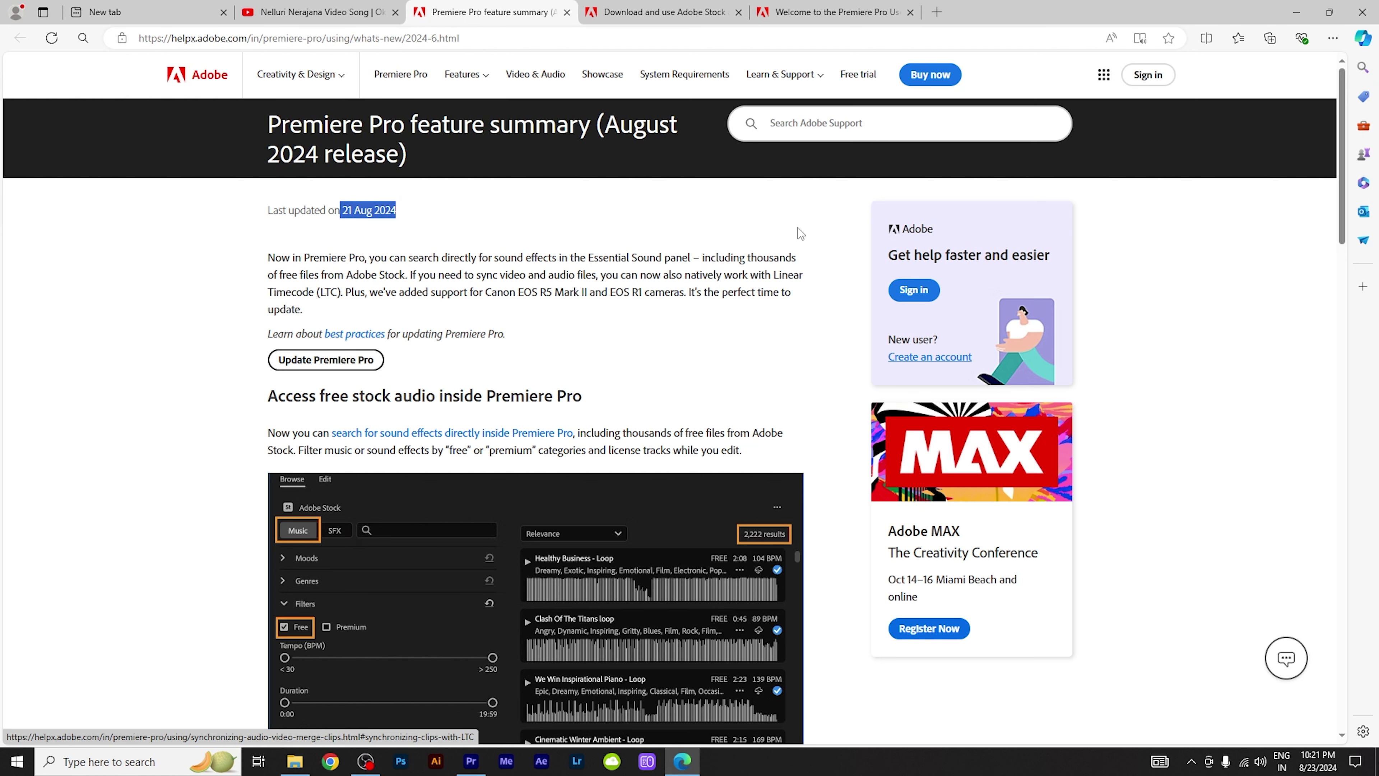
{"action": "scroll", "coordinate": [658, 285], "scroll_direction": "down", "scroll_amount": 2}
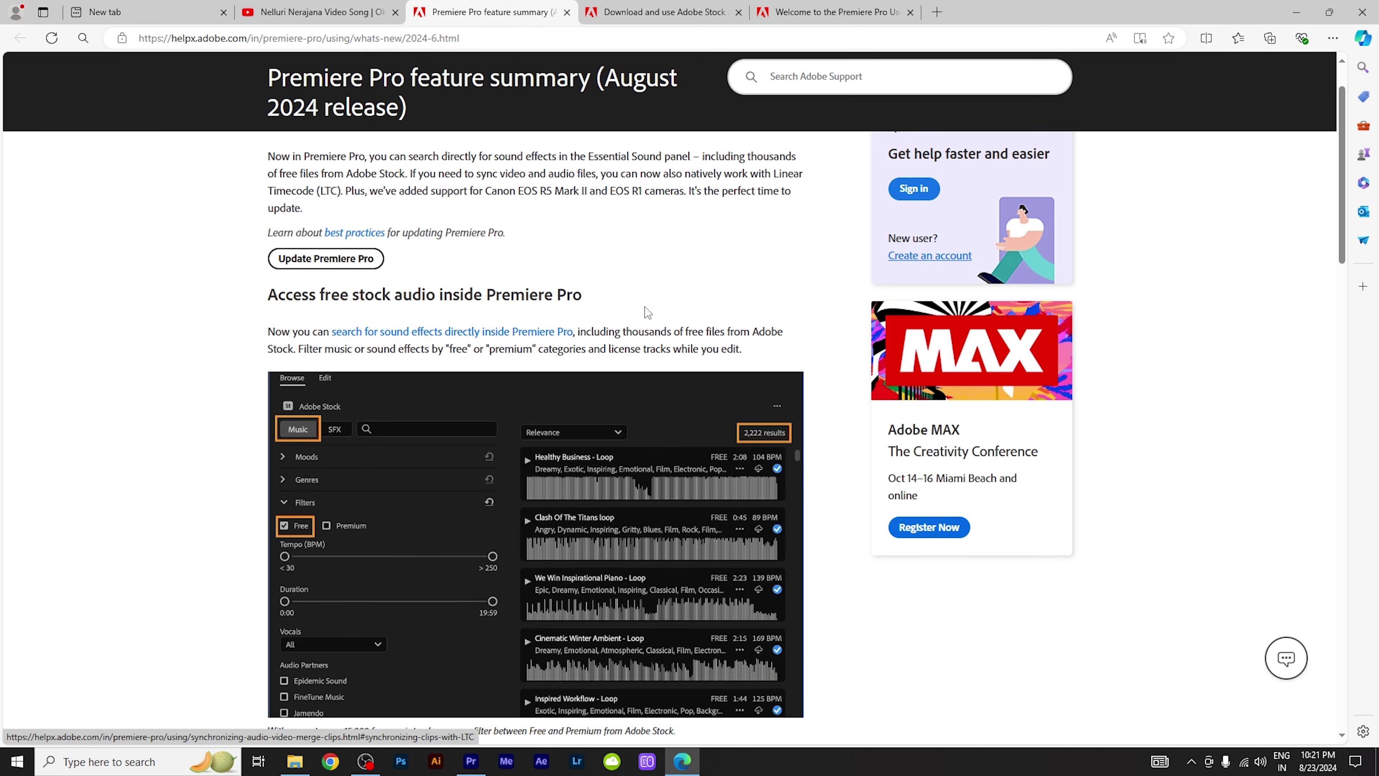
{"action": "scroll", "coordinate": [646, 313], "scroll_direction": "down", "scroll_amount": 2}
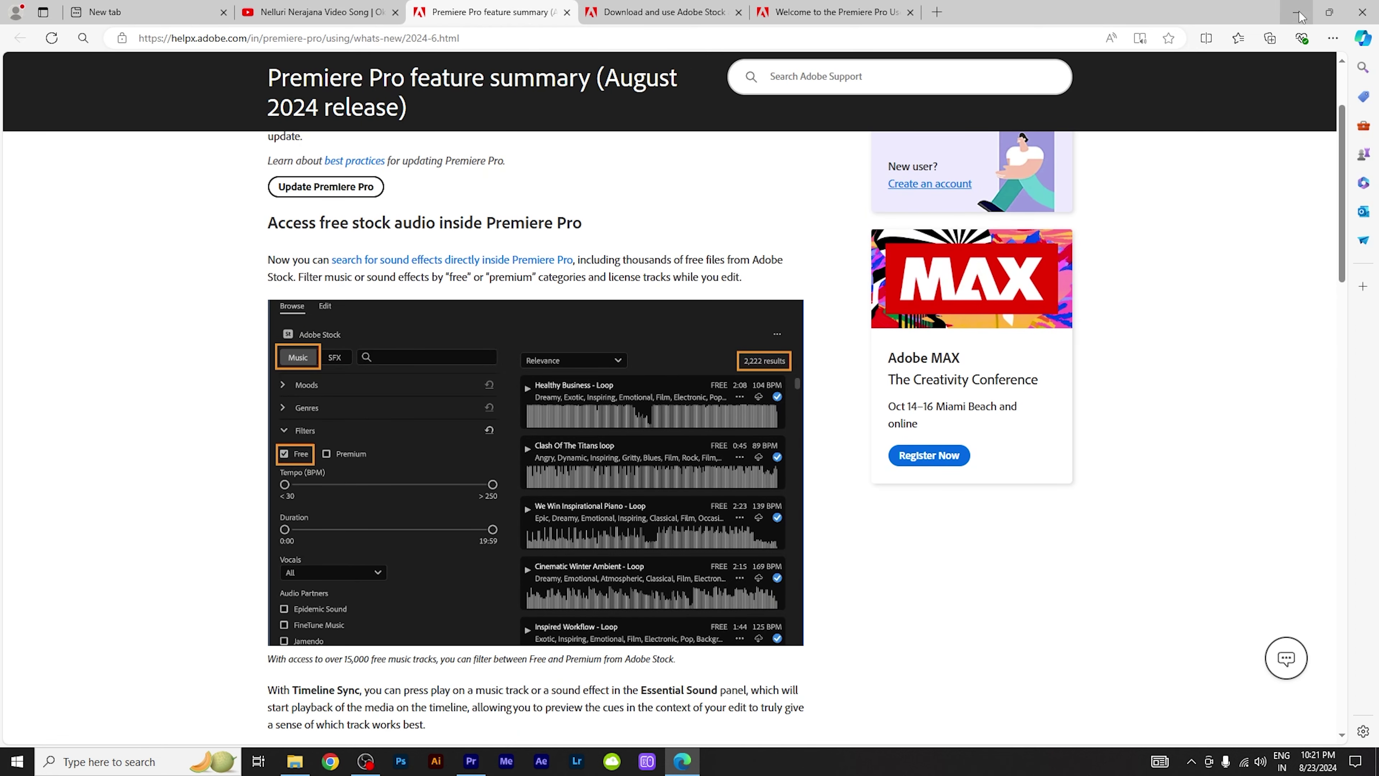
{"action": "left_click", "coordinate": [1296, 11]}
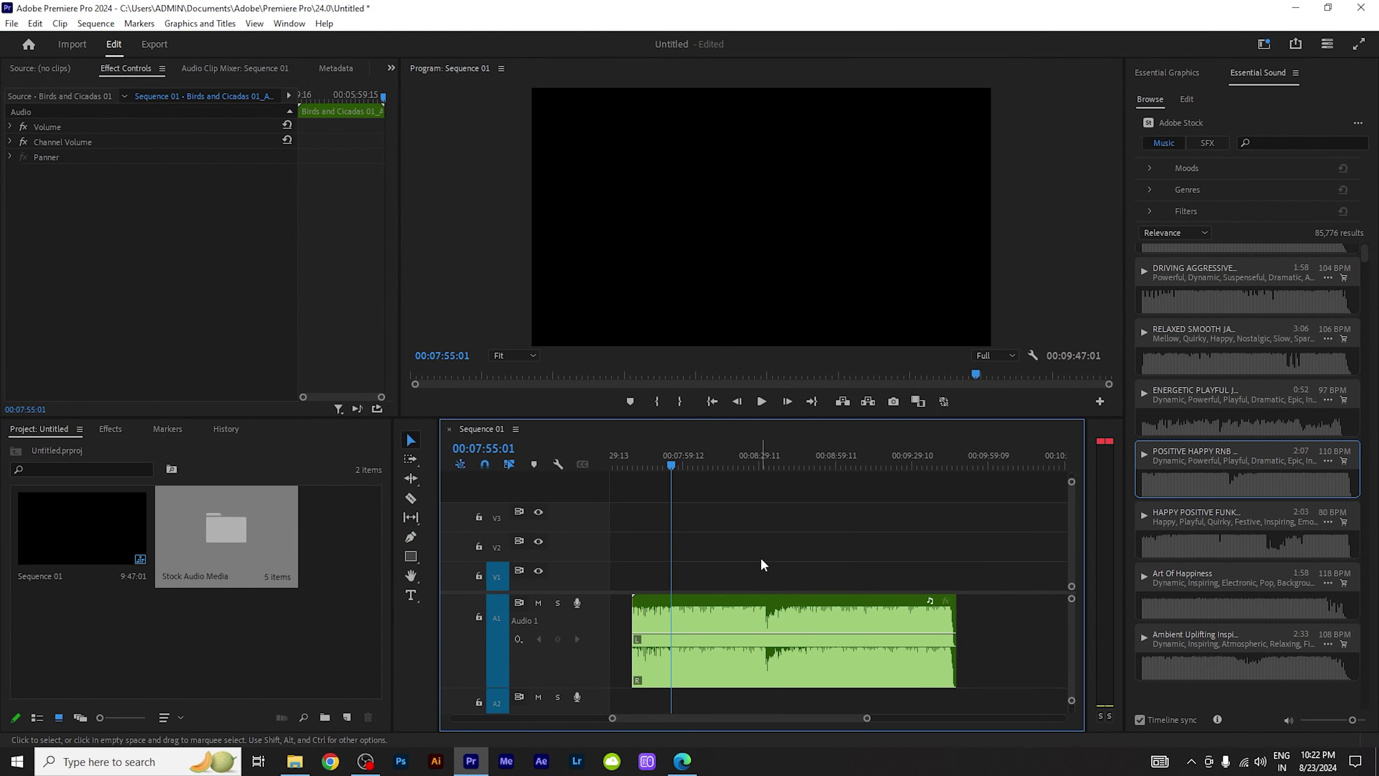